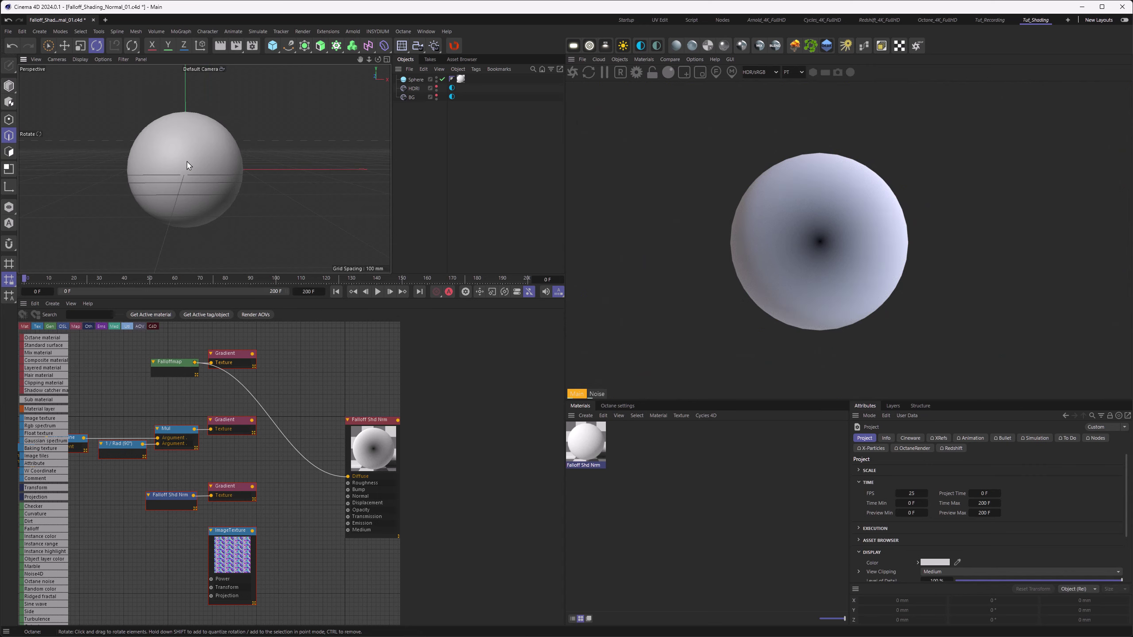
- Connect the Mul node's output to the Diffuse input of the Falloff Shd Nrm material
{"action": "left_click_drag", "start_coordinate": [187, 165], "coordinate": [223, 176], "text": "alt"}
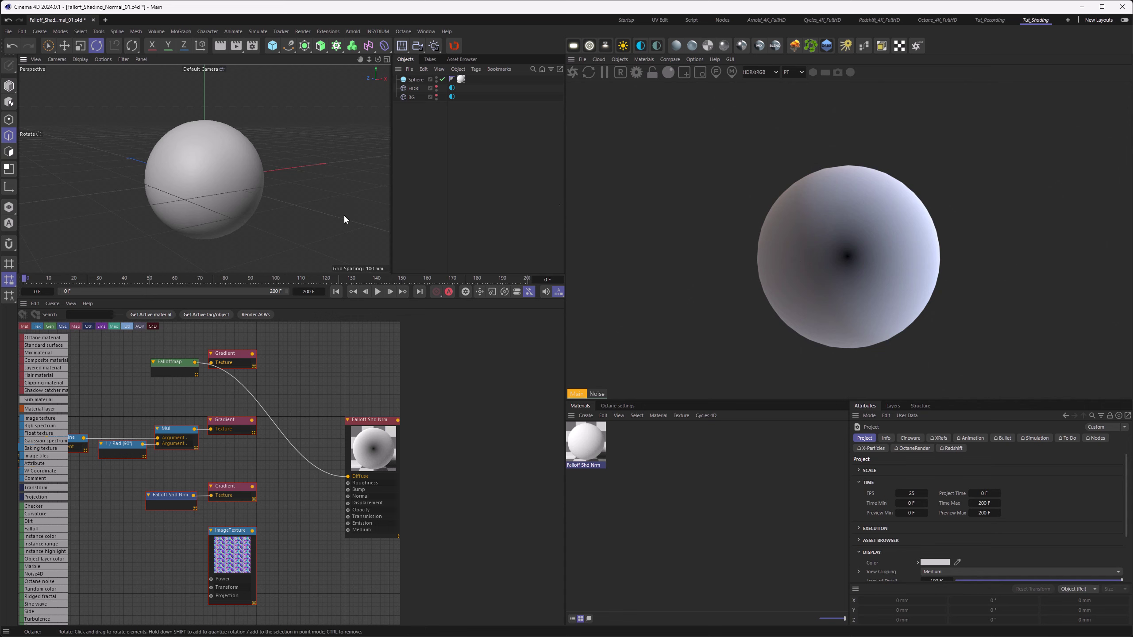
{"action": "left_click_drag", "start_coordinate": [217, 203], "coordinate": [209, 172], "text": "alt"}
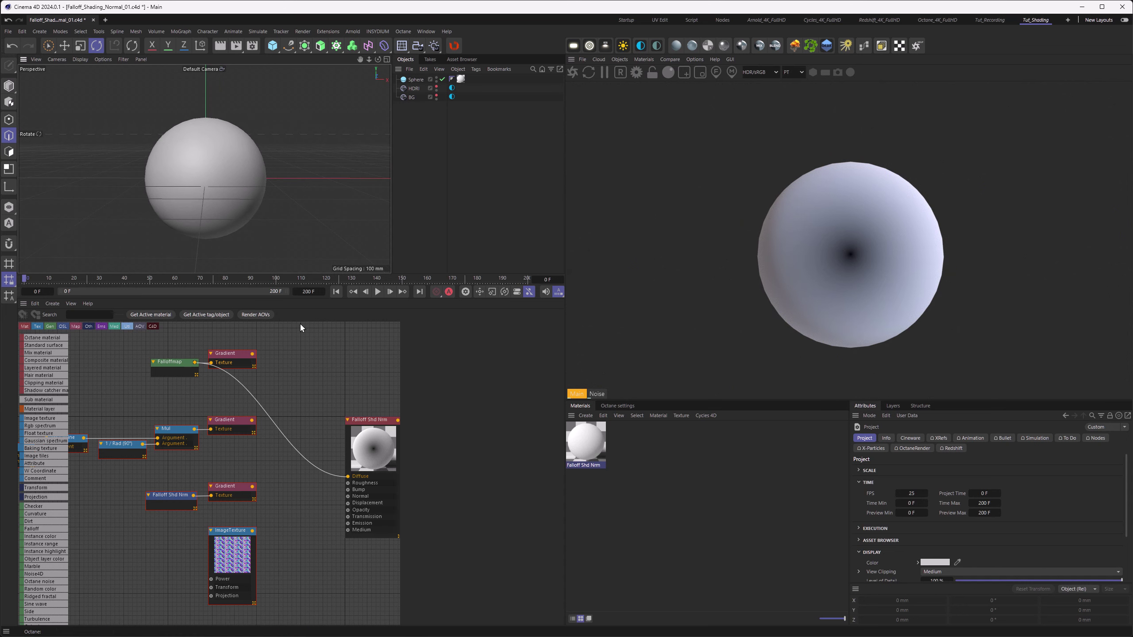
{"action": "middle_click_drag", "start_coordinate": [183, 417], "coordinate": [105, 409]}
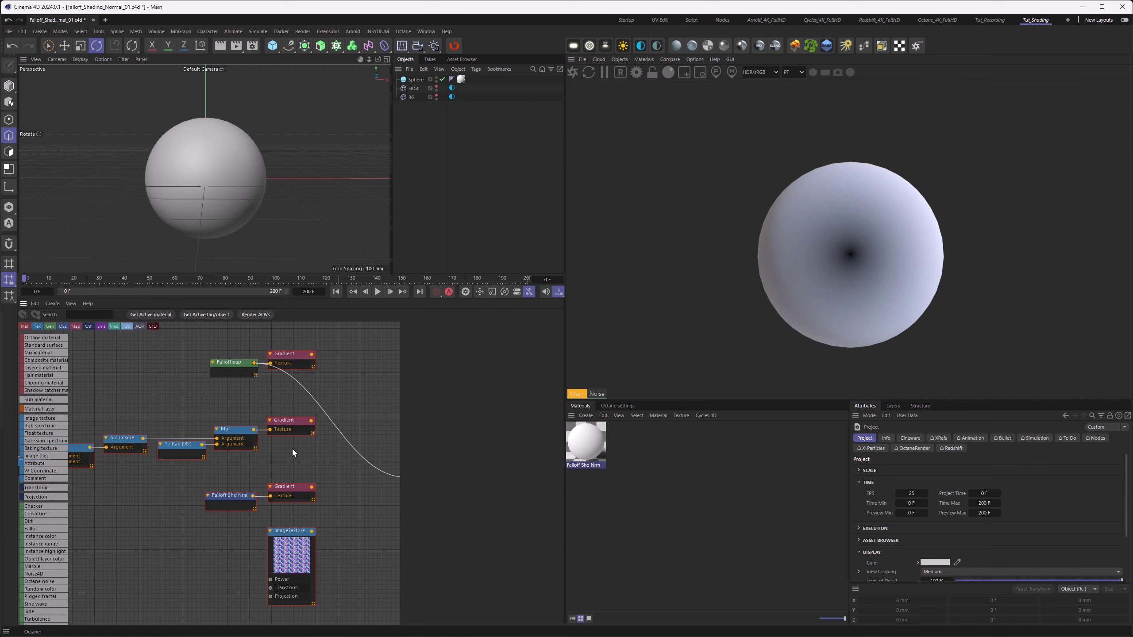
{"action": "left_click_drag", "start_coordinate": [161, 429], "coordinate": [315, 478]}
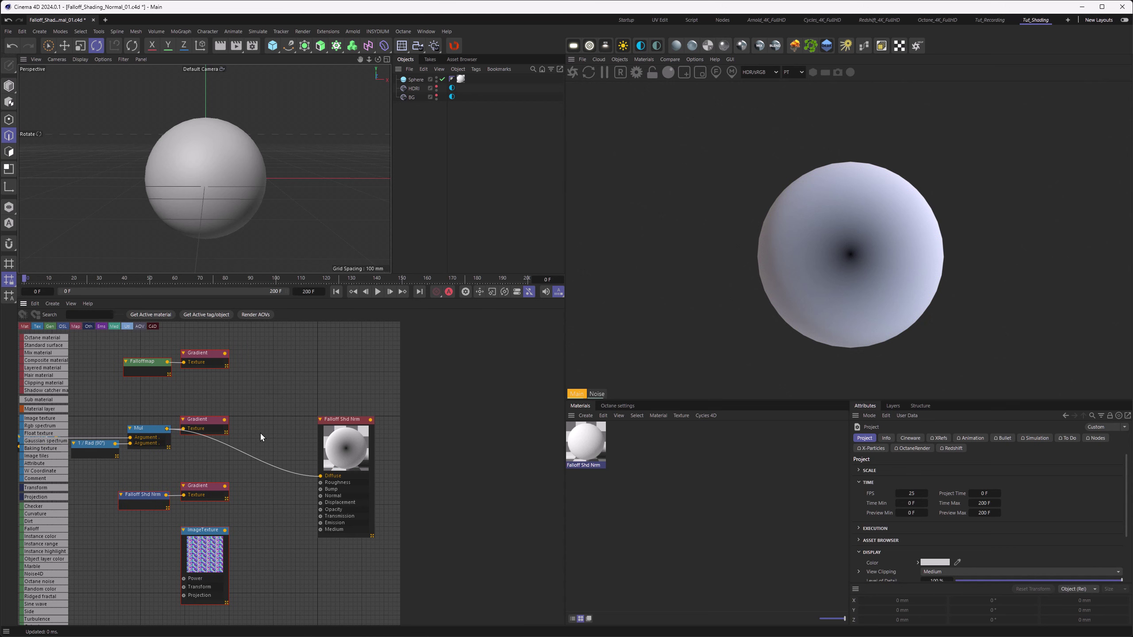
{"action": "middle_click_drag", "start_coordinate": [260, 433], "coordinate": [275, 415]}
- Connect the Falloff Shd Nrm OSL texture directly to the material's Diffuse input and disconnect it again
{"action": "left_click", "coordinate": [147, 477]}
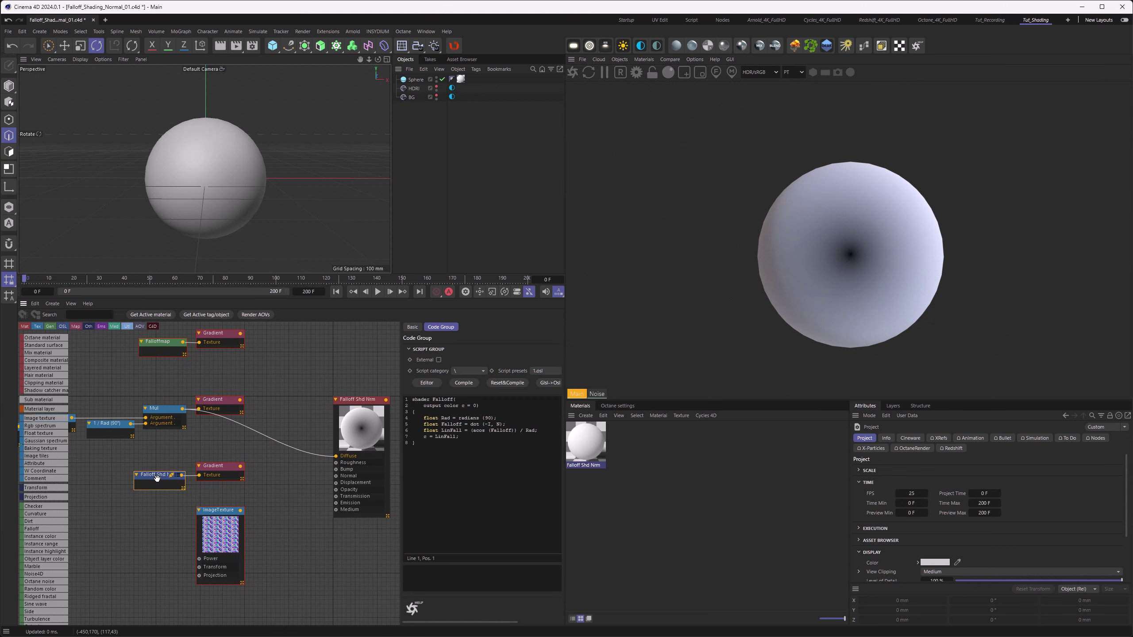
{"action": "left_click_drag", "start_coordinate": [183, 476], "coordinate": [336, 456]}
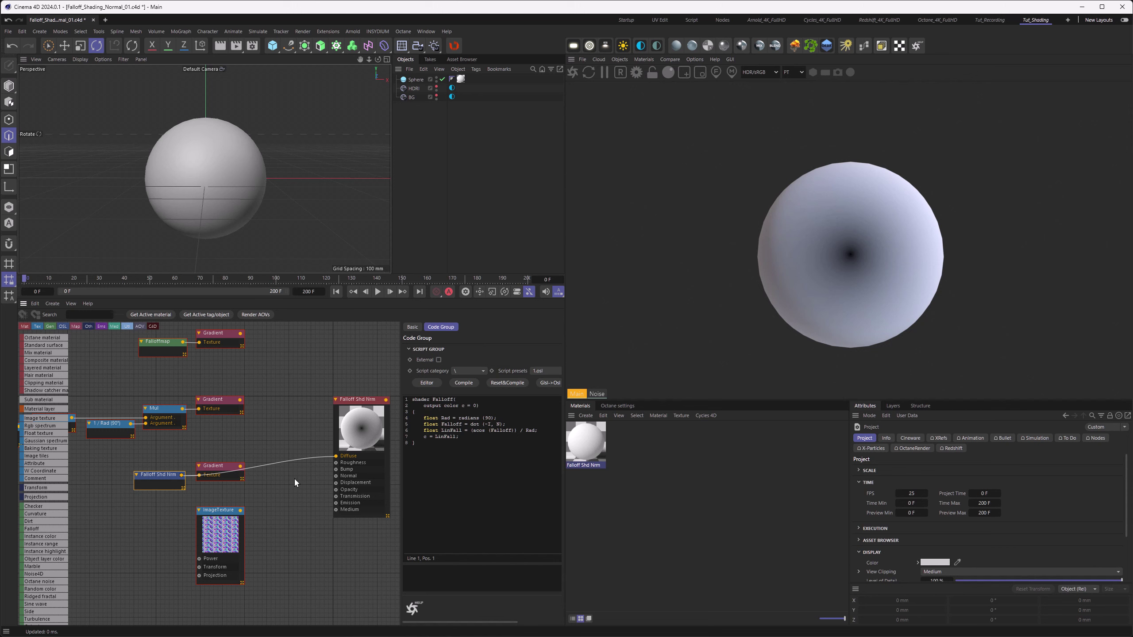
{"action": "double_click", "coordinate": [331, 457]}
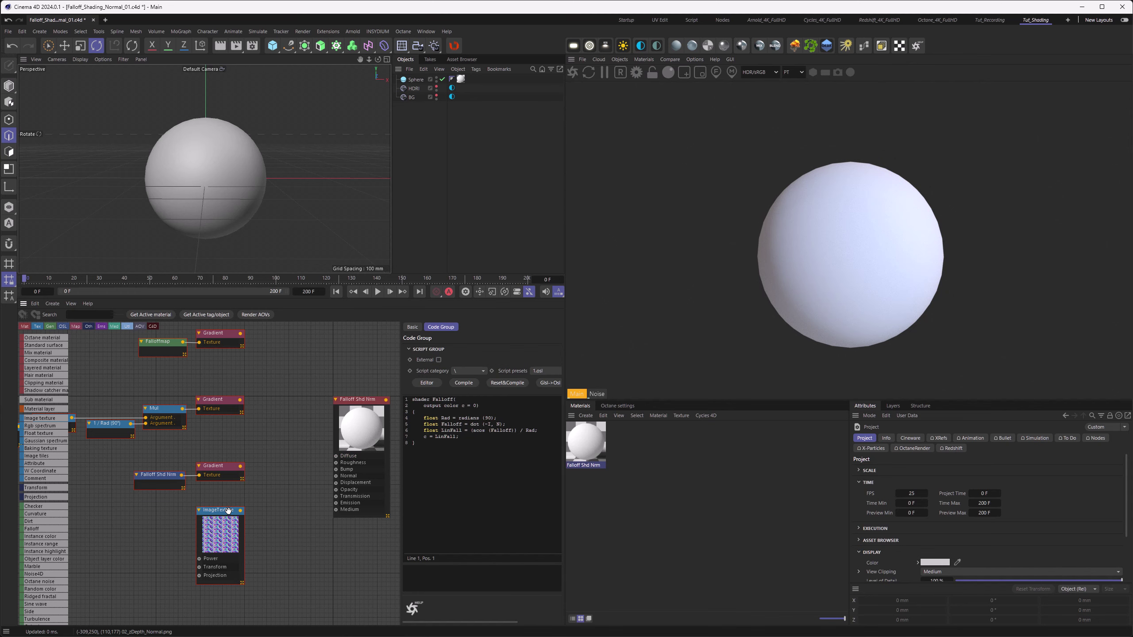
- Connect the ImageTexture node to the material's Normal input and the Falloffmap node to its Diffuse input
{"action": "left_click", "coordinate": [240, 513]}
{"action": "left_click_drag", "start_coordinate": [241, 514], "coordinate": [337, 476]}
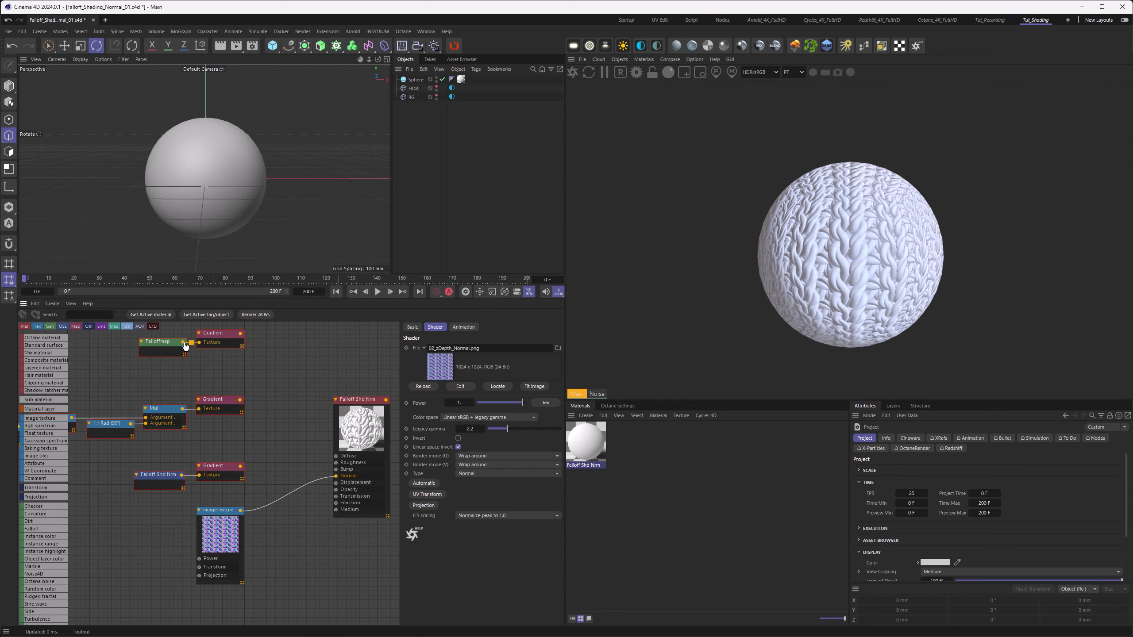
{"action": "left_click_drag", "start_coordinate": [183, 343], "coordinate": [336, 455]}
- Connect the Falloffmap's Gradient to the Diffuse input and replace it with the Gradient fed by the Mul node
{"action": "left_click", "coordinate": [213, 340]}
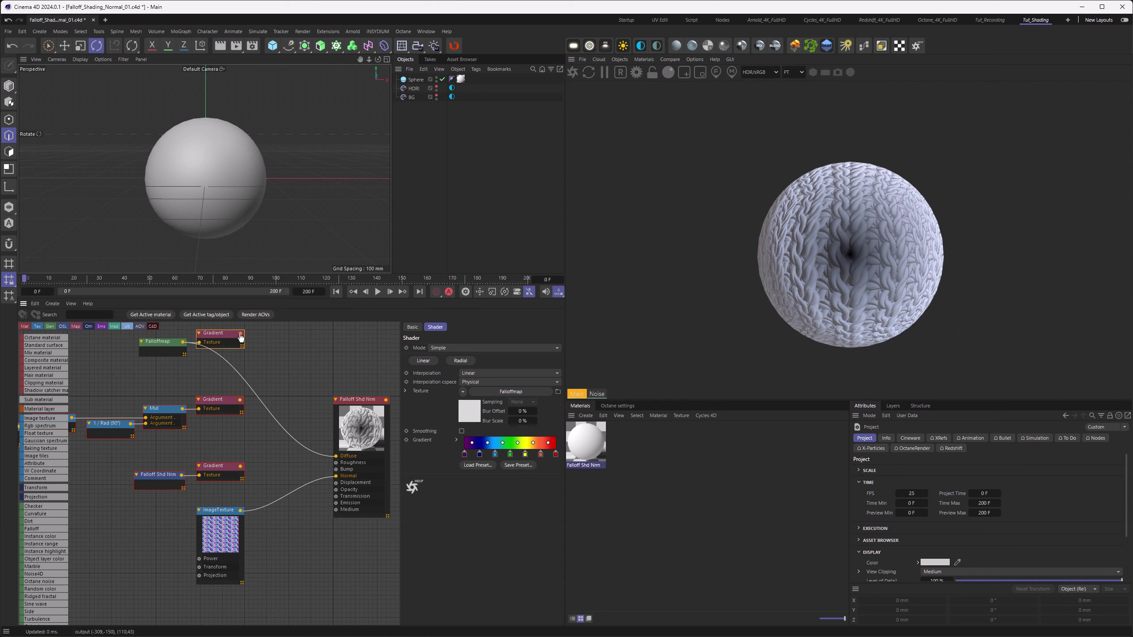
{"action": "left_click_drag", "start_coordinate": [241, 333], "coordinate": [337, 457]}
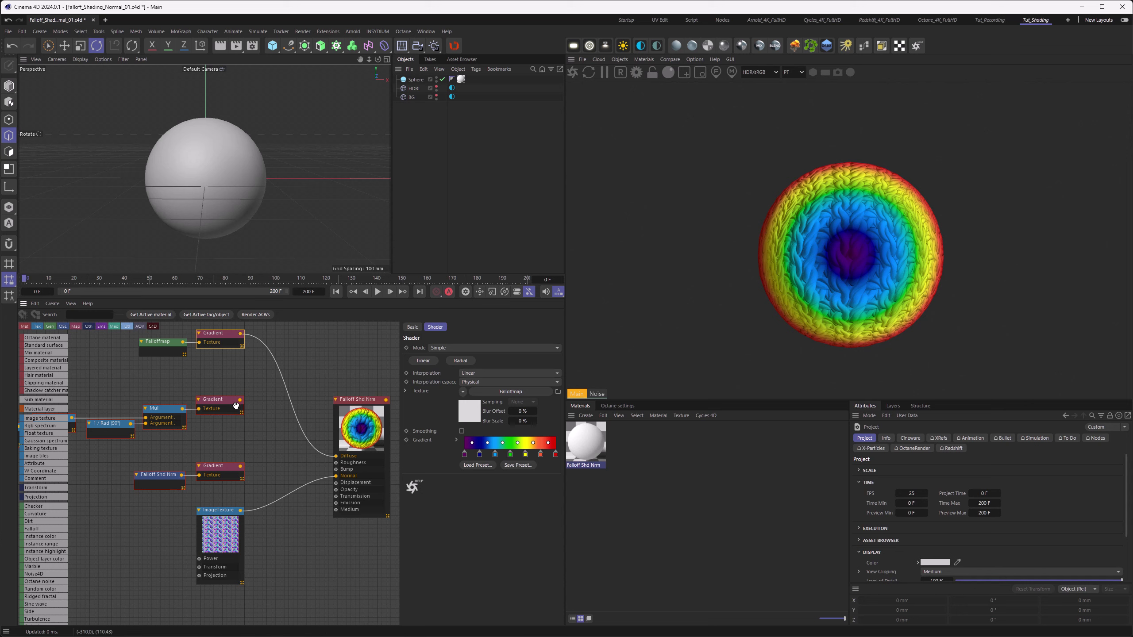
{"action": "left_click_drag", "start_coordinate": [240, 400], "coordinate": [335, 456]}
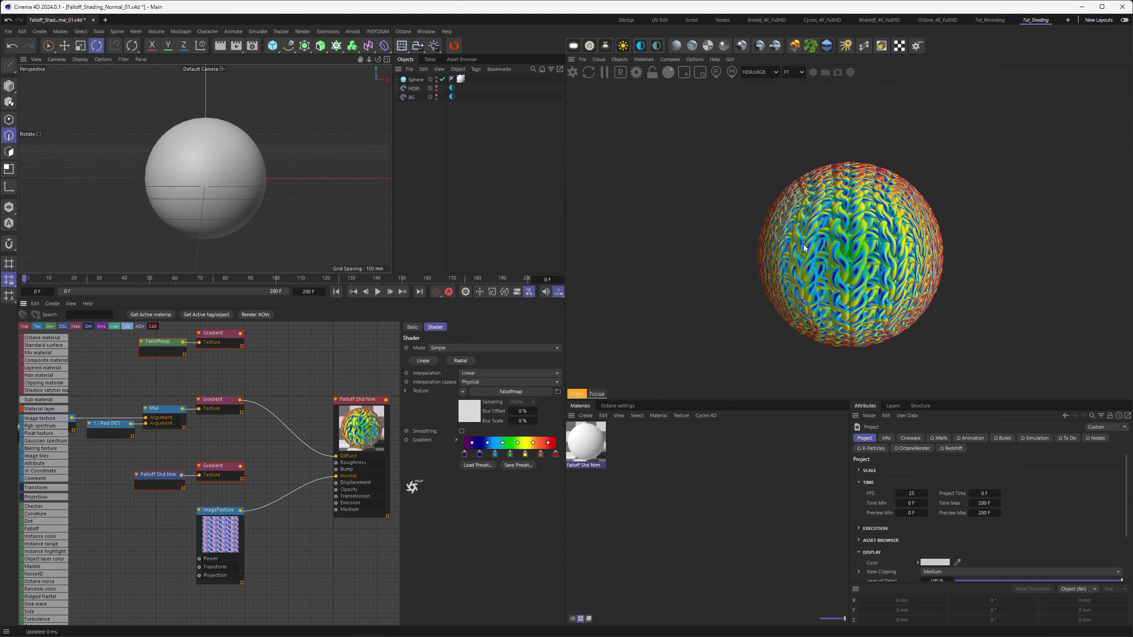
- Lower the Power of the ImageTexture normal map temporarily and set it back to 1
{"action": "left_click", "coordinate": [236, 561]}
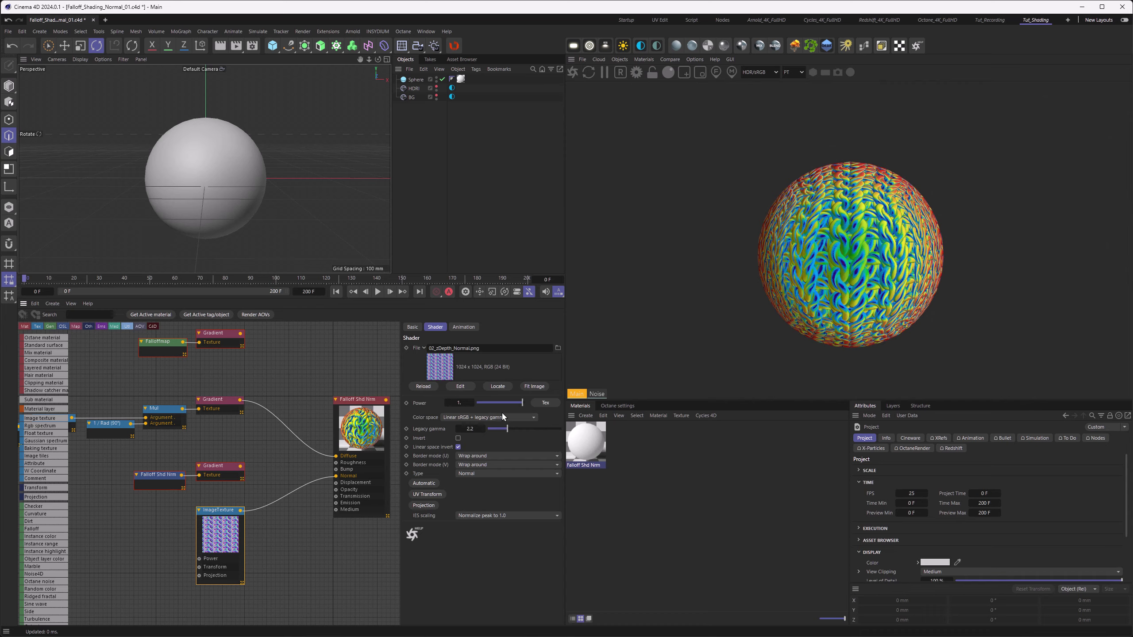
{"action": "mouse_move", "coordinate": [498, 407]}
{"action": "left_mouse_down"}
{"action": "mouse_move", "coordinate": [475, 403]}
{"action": "mouse_move", "coordinate": [510, 409]}
{"action": "mouse_move", "coordinate": [483, 406]}
{"action": "left_mouse_up"}
{"action": "left_click", "coordinate": [459, 403]}
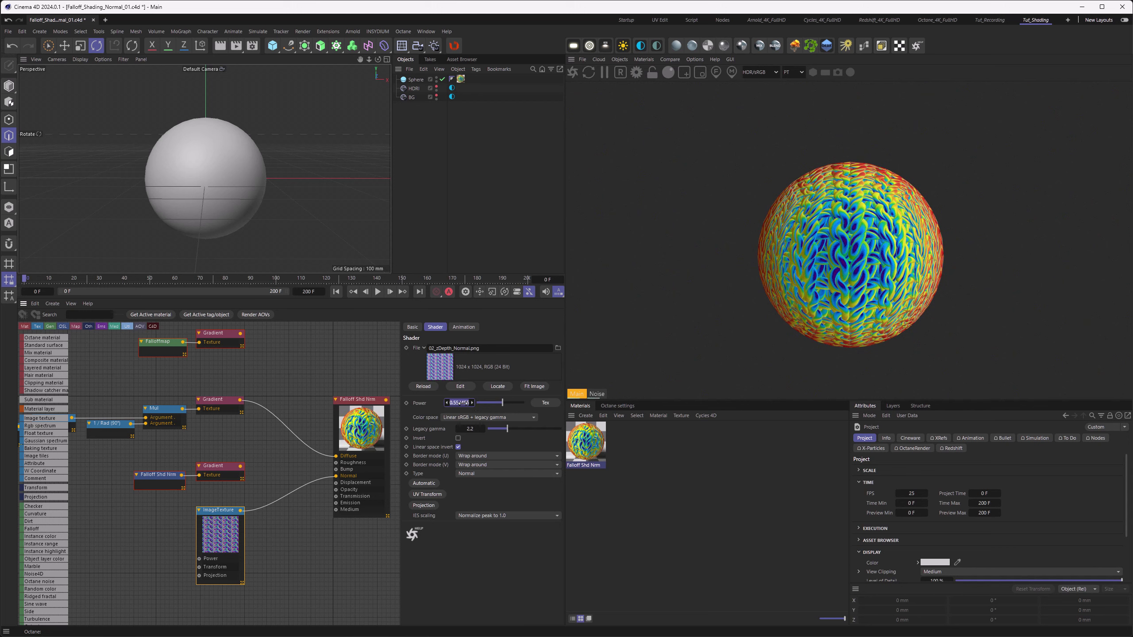
{"action": "type", "text": "1."}
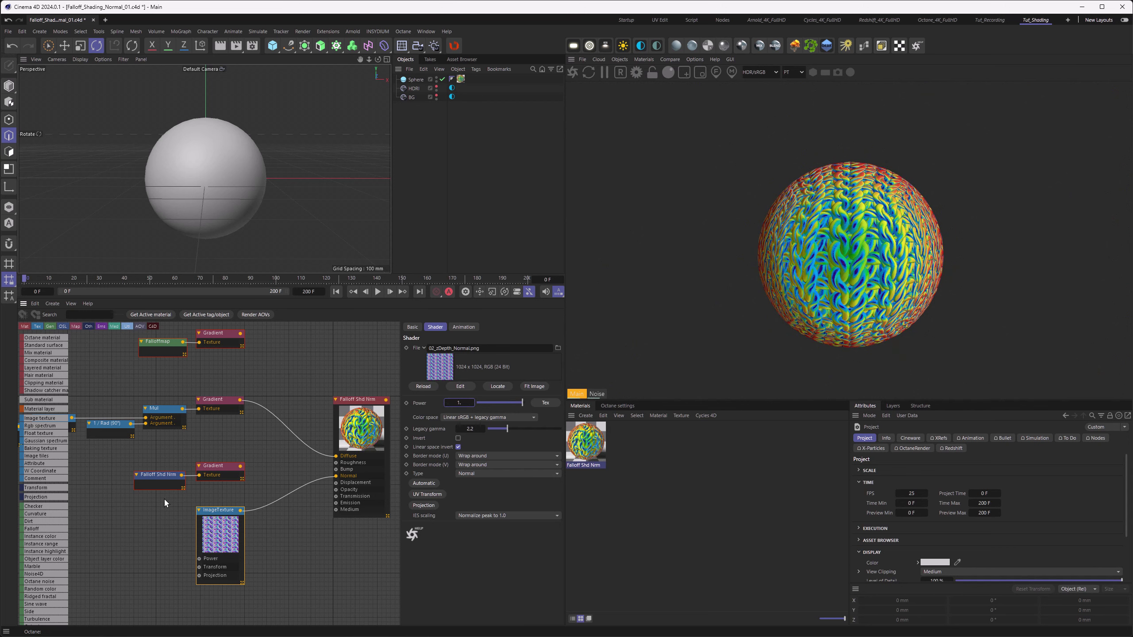
- Connect the Gradient fed by the Falloff Shd Nrm OSL texture to Diffuse and show that OSL node's script
{"action": "left_click_drag", "start_coordinate": [240, 465], "coordinate": [336, 456]}
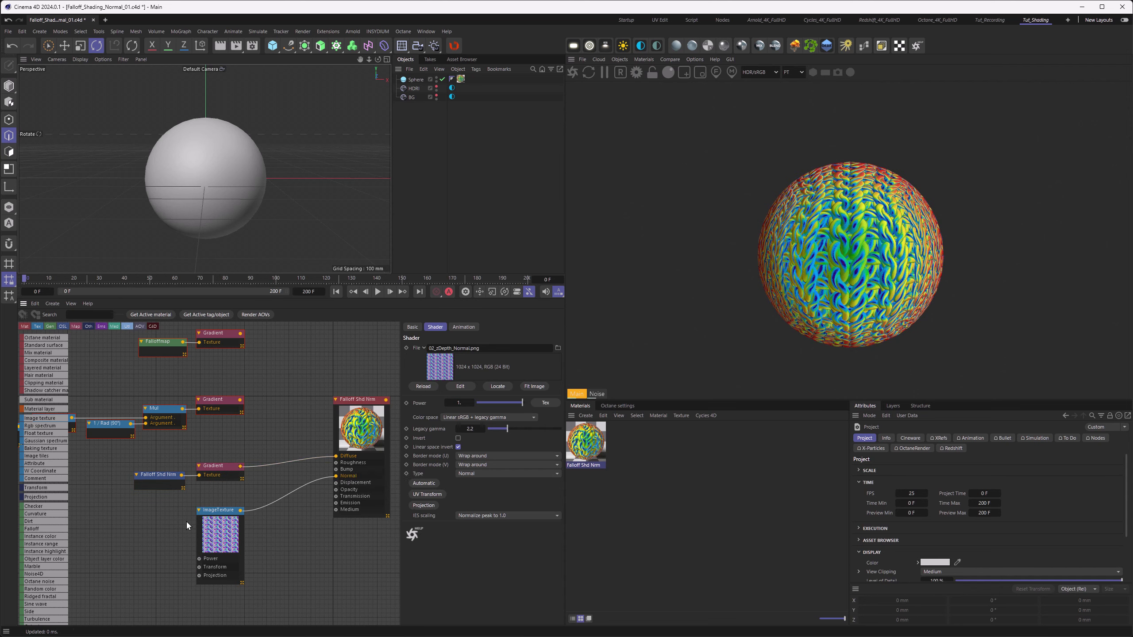
{"action": "middle_click_drag", "start_coordinate": [126, 468], "coordinate": [227, 475]}
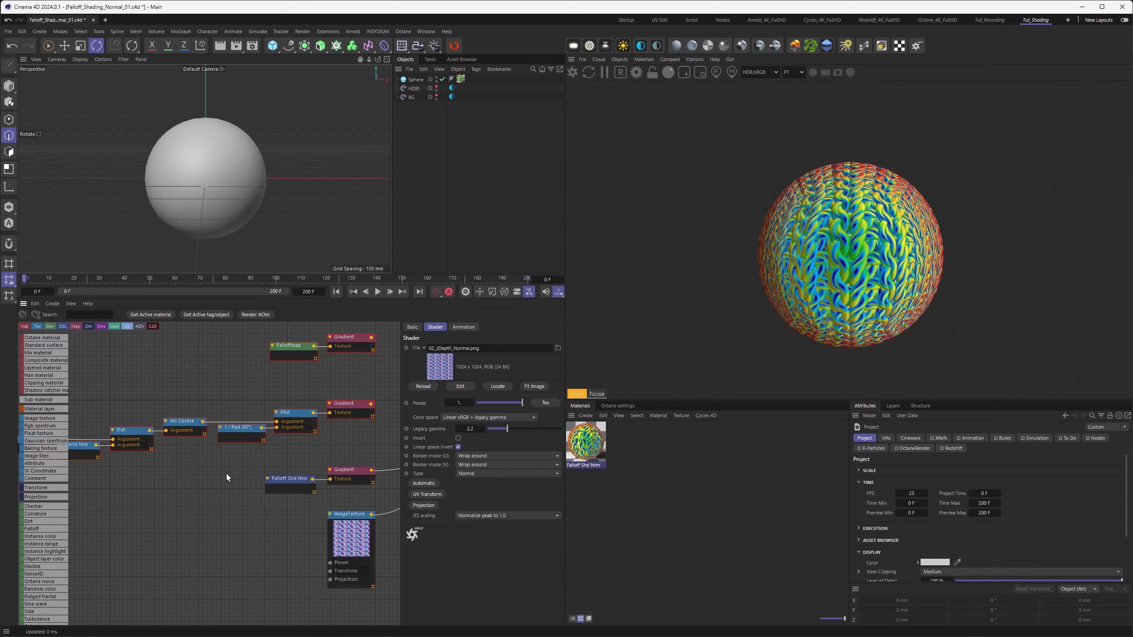
{"action": "left_click", "coordinate": [283, 488]}
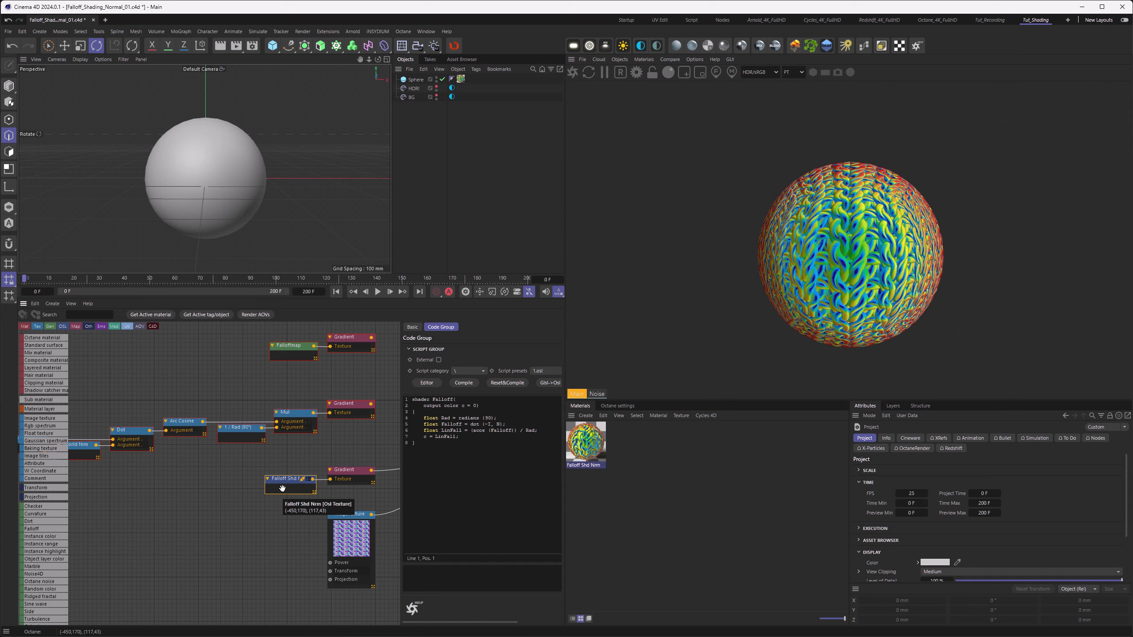
{"action": "middle_click_drag", "start_coordinate": [309, 458], "coordinate": [256, 482]}
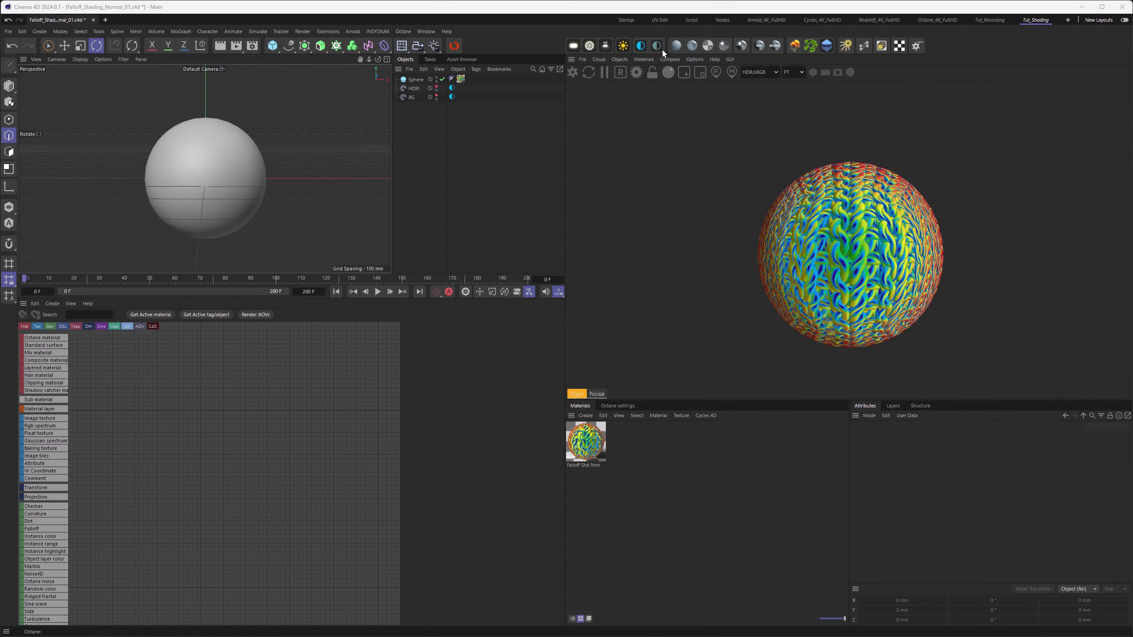
- Create an Octane Diffuse Material named Falloff and assign it to the Sphere
{"action": "left_click", "coordinate": [642, 61]}
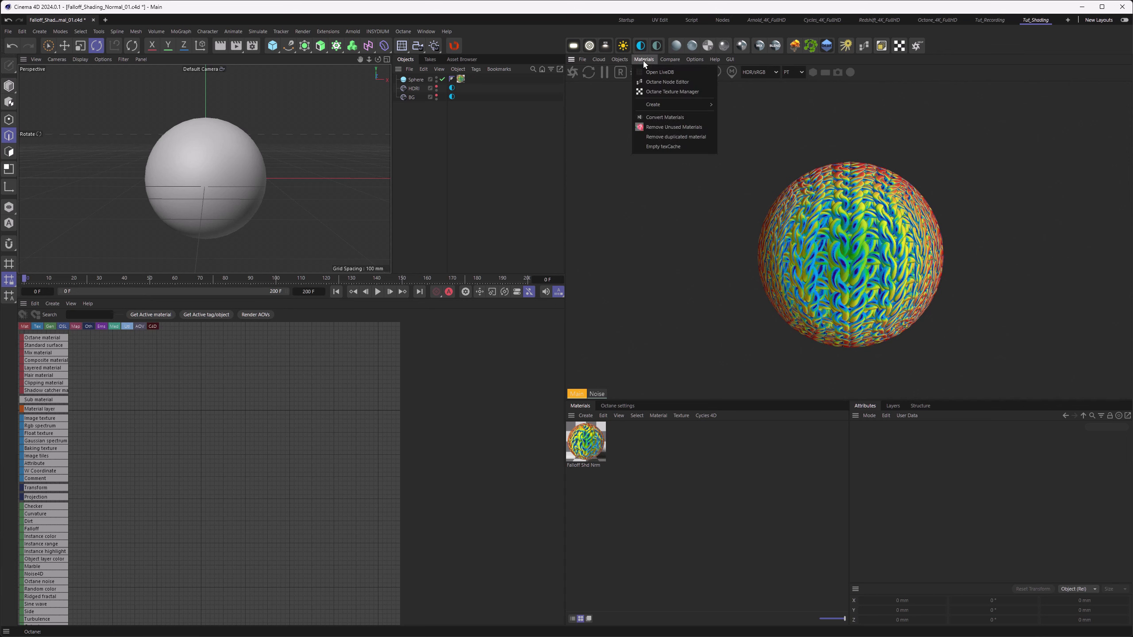
{"action": "mouse_move", "coordinate": [648, 105]}
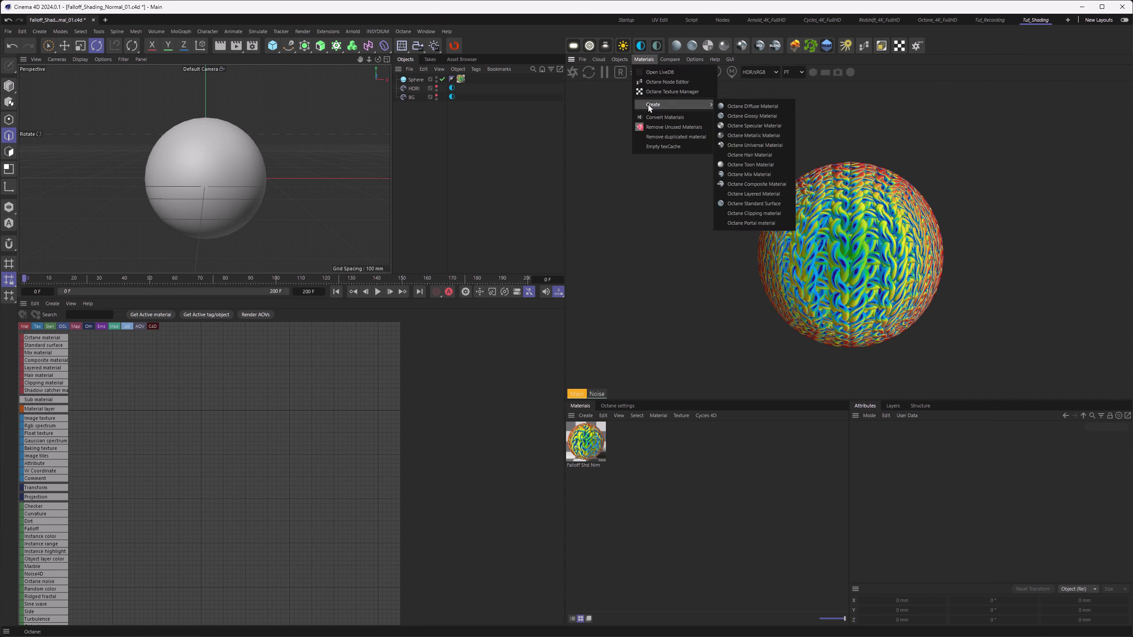
{"action": "left_click", "coordinate": [749, 106]}
{"action": "left_click", "coordinate": [586, 465]}
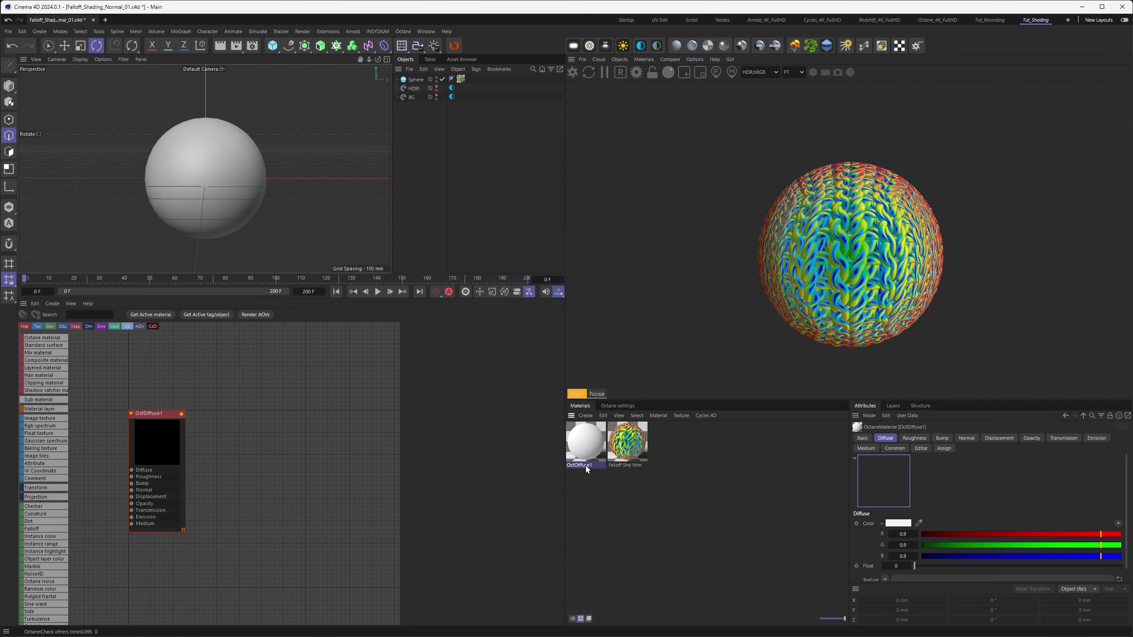
{"action": "double_click", "coordinate": [585, 465]}
{"action": "type", "text": "Falloff"}
{"action": "key", "text": "Return"}
{"action": "left_click_drag", "start_coordinate": [586, 453], "coordinate": [464, 81]}
- Add a Ray direction node to the Falloff material's graph and place it well ahead of the material node
{"action": "middle_click_drag", "start_coordinate": [214, 477], "coordinate": [379, 467]}
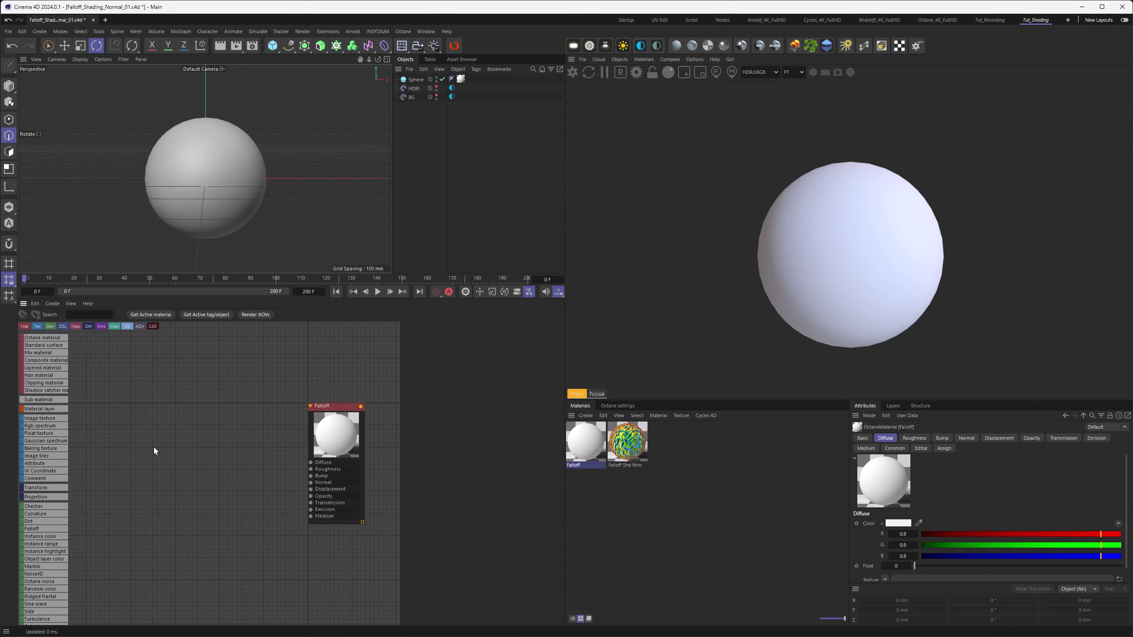
{"action": "middle_click_drag", "start_coordinate": [154, 446], "coordinate": [209, 448]}
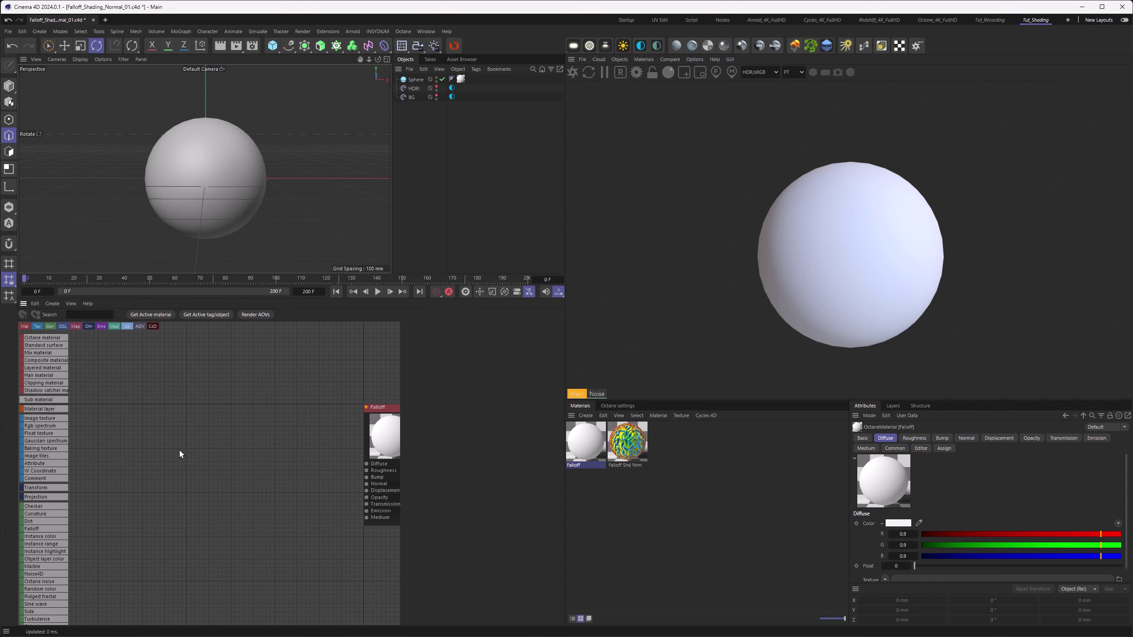
{"action": "key", "text": "Tab"}
{"action": "type", "text": "RAY"}
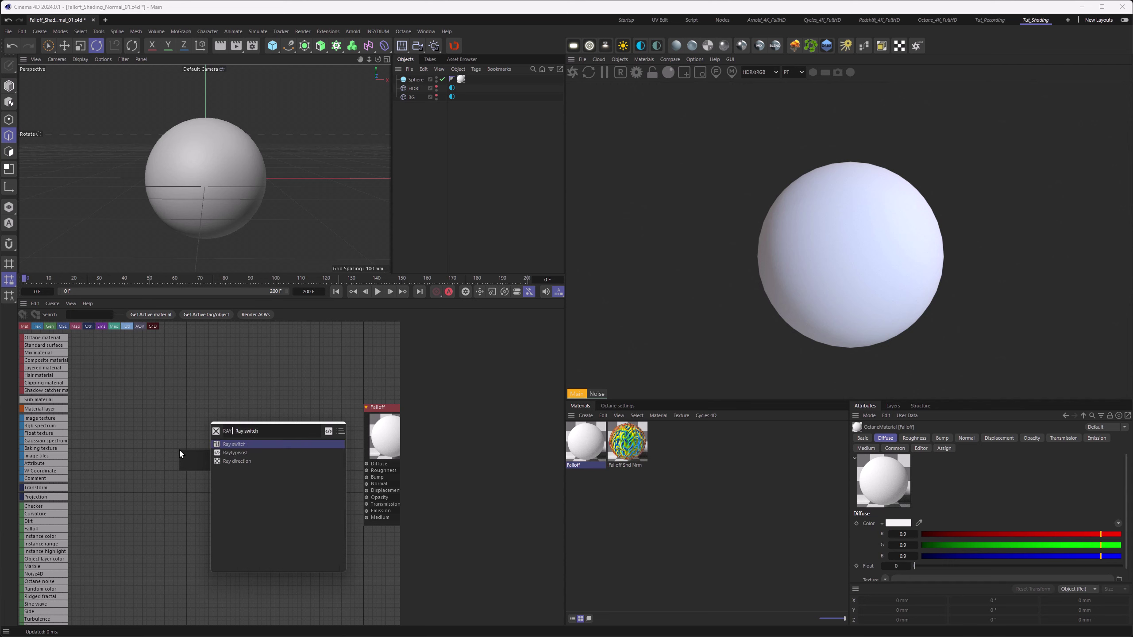
{"action": "left_click", "coordinate": [238, 462]}
{"action": "left_click_drag", "start_coordinate": [197, 447], "coordinate": [165, 411]}
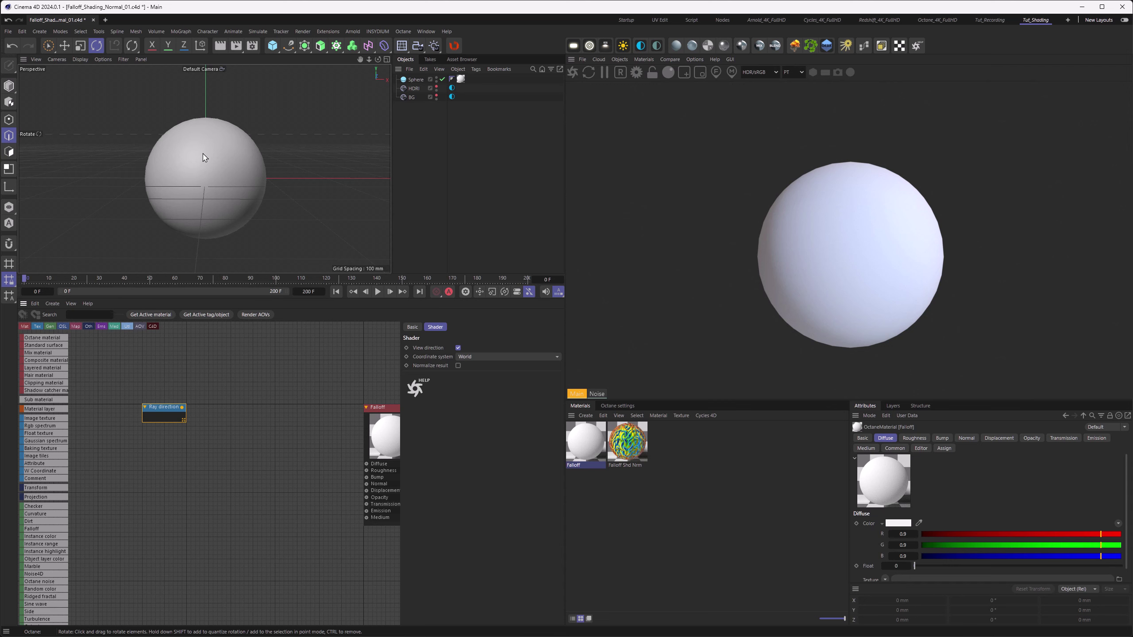
- Add a Normal node and align it directly below the Ray direction node
{"action": "left_click", "coordinate": [199, 475]}
{"action": "type", "text": "RAYNORM"}
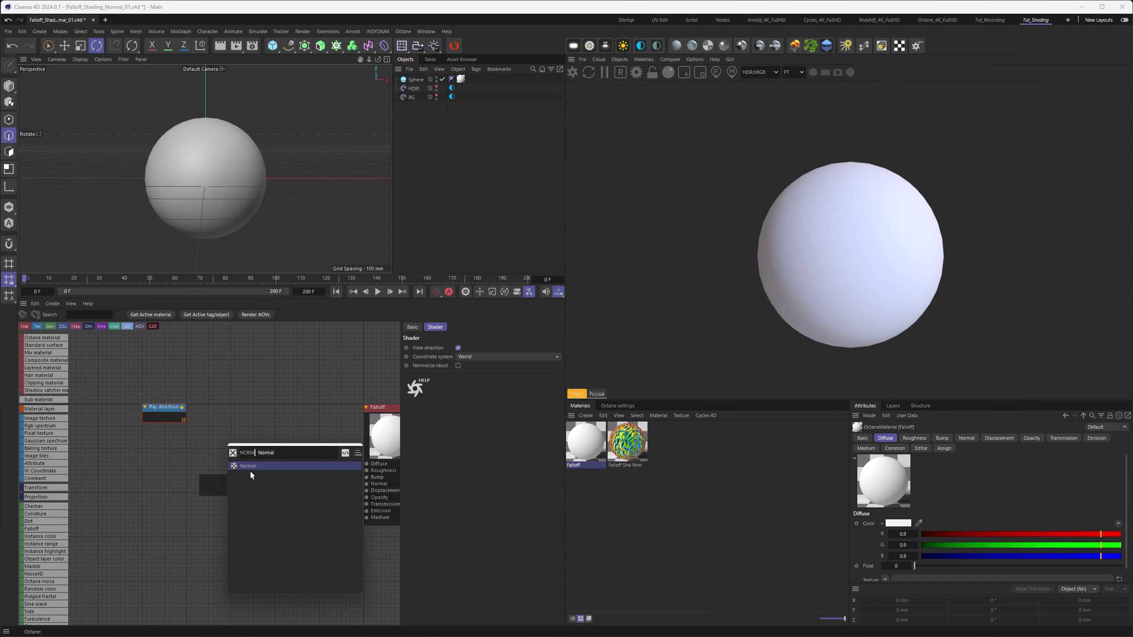
{"action": "left_click", "coordinate": [252, 467]}
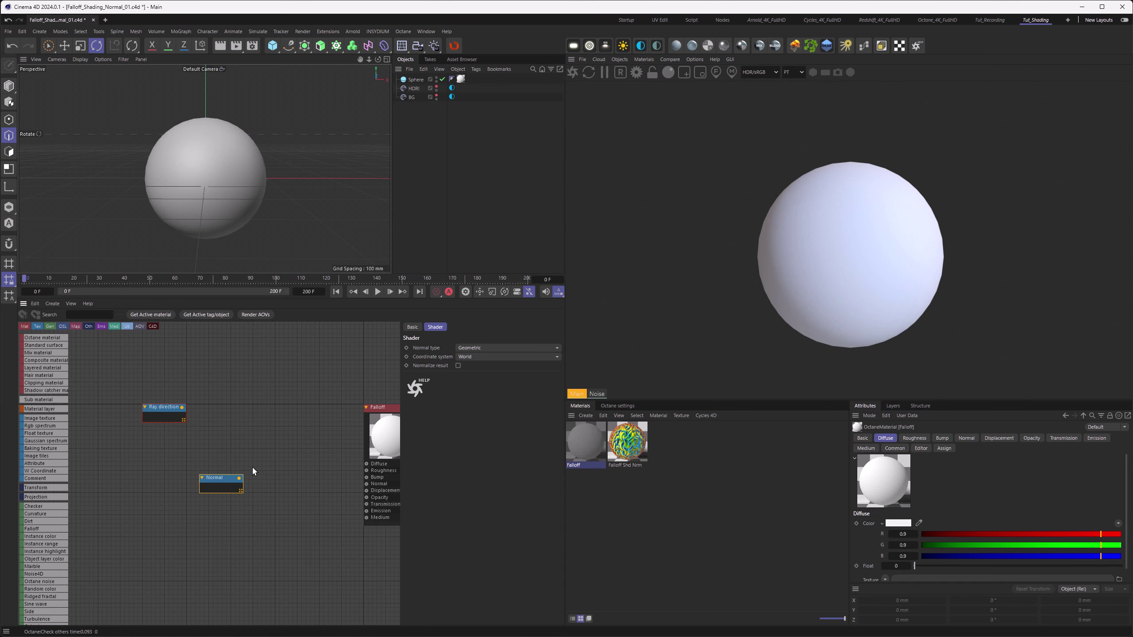
{"action": "left_click_drag", "start_coordinate": [216, 482], "coordinate": [192, 446]}
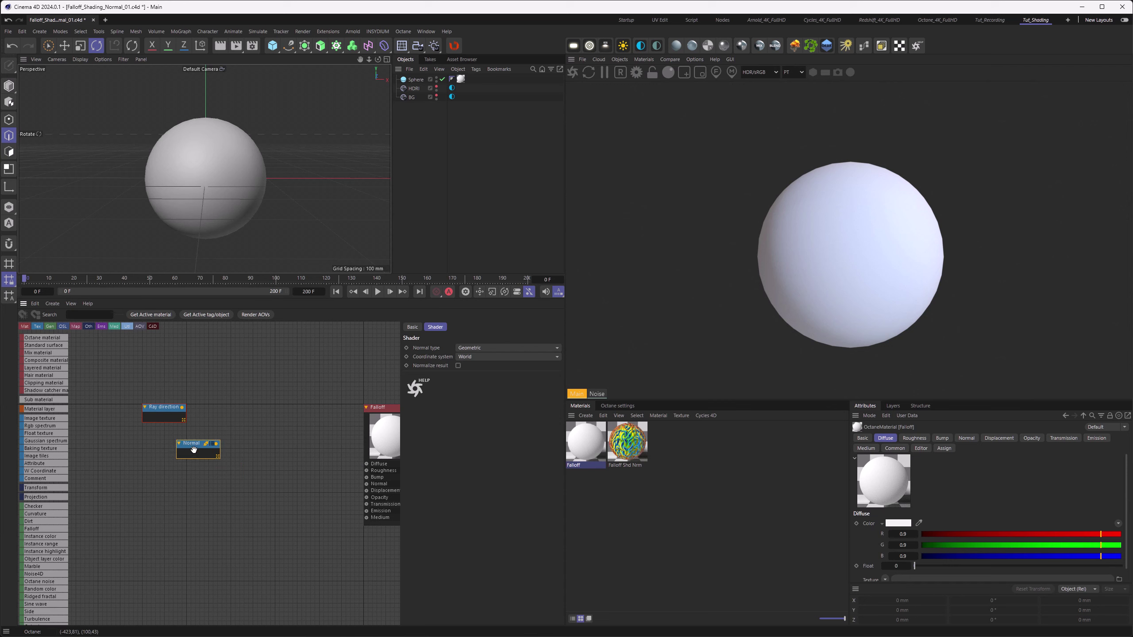
{"action": "left_click_drag", "start_coordinate": [164, 442], "coordinate": [165, 442]}
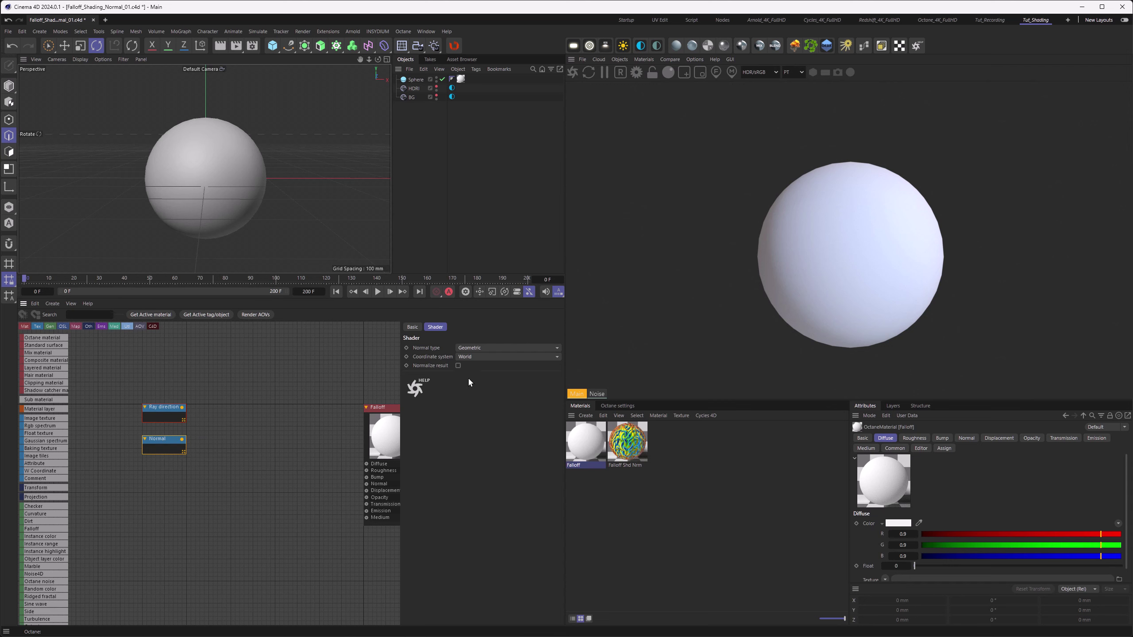
- Toggle the View direction option of the Ray direction node
{"action": "left_click", "coordinate": [159, 409]}
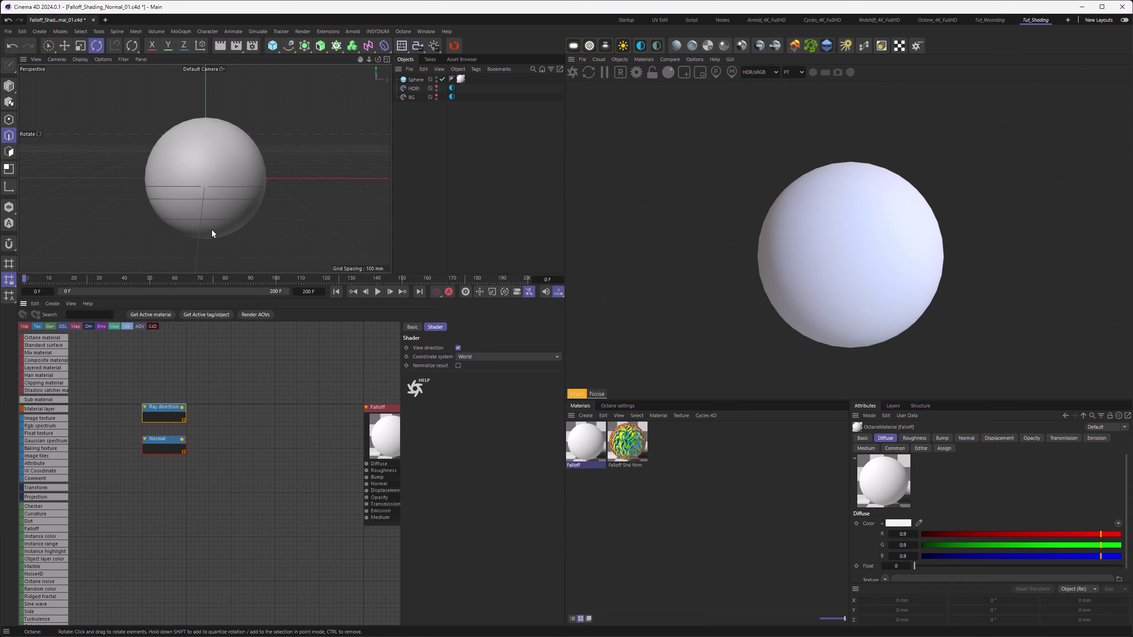
{"action": "left_click", "coordinate": [458, 348]}
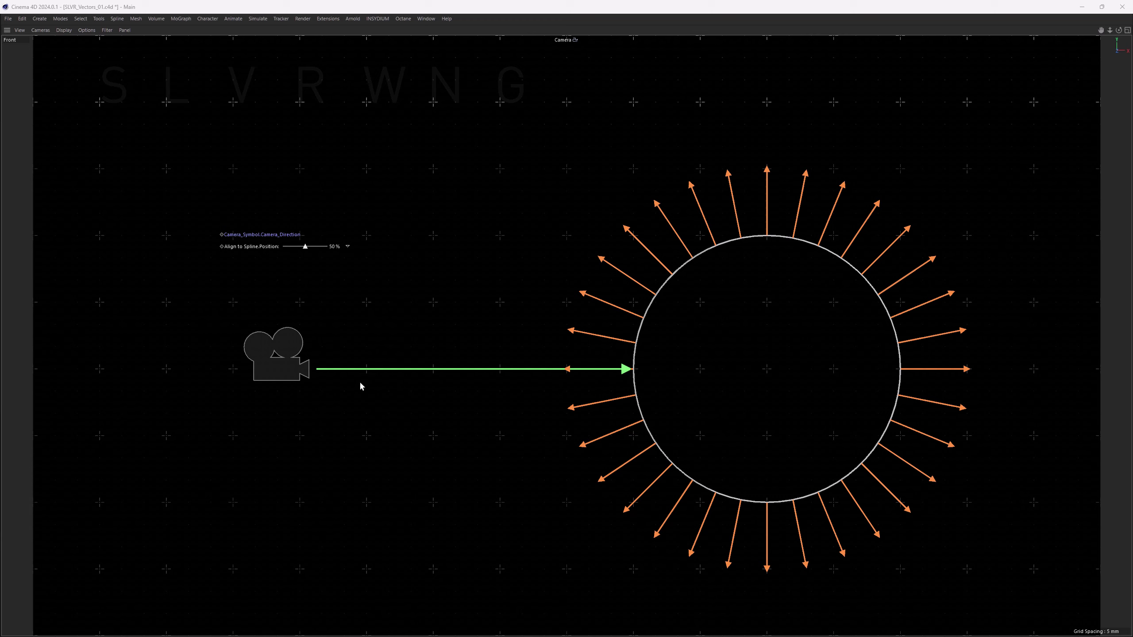
- In the SLVR_Vectors_01 scene, reverse the camera direction arrow and raise its Align to Spline Position above 50%
{"action": "left_click", "coordinate": [273, 235]}
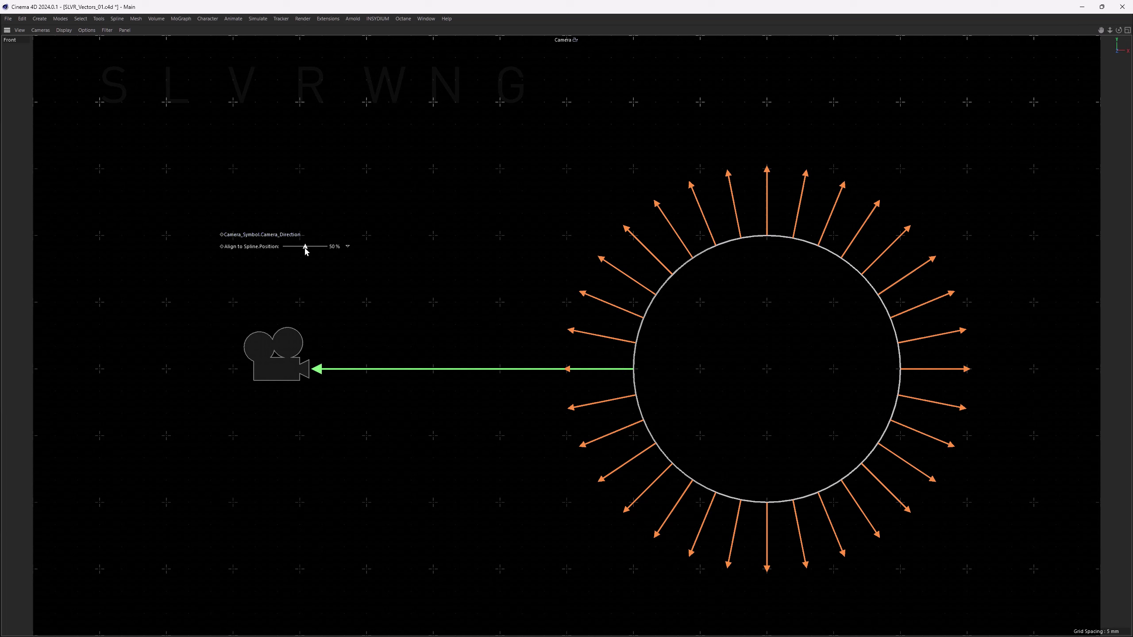
{"action": "left_click_drag", "start_coordinate": [305, 247], "coordinate": [317, 249]}
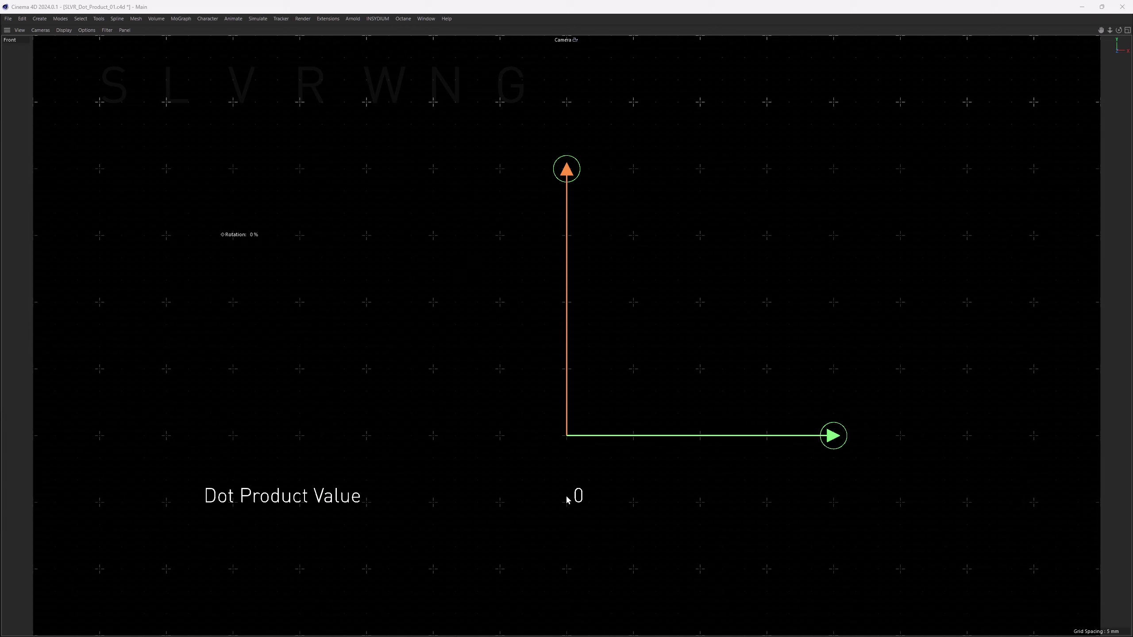
- In the SLVR_Dot_Product_01 scene, move the tips of the orange and green vectors to test the dot product value
{"action": "left_click", "coordinate": [573, 163]}
{"action": "left_click_drag", "start_coordinate": [498, 102], "coordinate": [525, 142]}
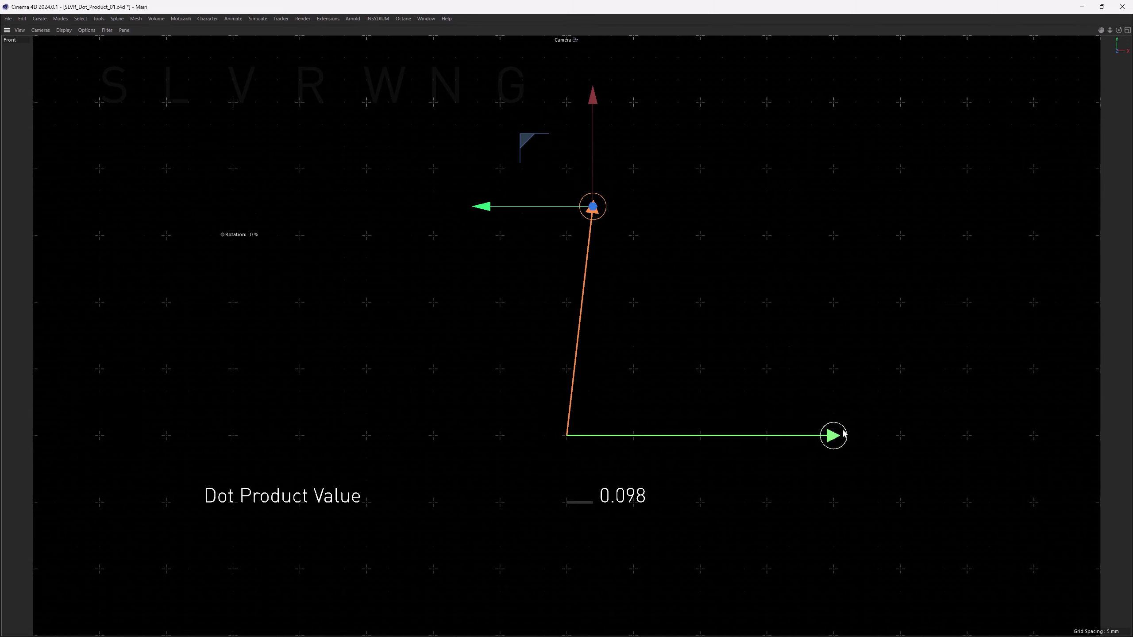
{"action": "left_click", "coordinate": [835, 435]}
{"action": "mouse_move", "coordinate": [893, 358]}
{"action": "left_mouse_down"}
{"action": "mouse_move", "coordinate": [726, 233]}
{"action": "mouse_move", "coordinate": [506, 248]}
{"action": "mouse_move", "coordinate": [475, 299]}
{"action": "mouse_move", "coordinate": [767, 255]}
{"action": "mouse_move", "coordinate": [829, 384]}
{"action": "mouse_move", "coordinate": [881, 357]}
{"action": "mouse_move", "coordinate": [838, 362]}
{"action": "mouse_move", "coordinate": [800, 262]}
{"action": "mouse_move", "coordinate": [664, 141]}
{"action": "mouse_move", "coordinate": [740, 156]}
{"action": "mouse_move", "coordinate": [890, 417]}
{"action": "mouse_move", "coordinate": [896, 372]}
{"action": "mouse_move", "coordinate": [880, 364]}
{"action": "left_mouse_up"}
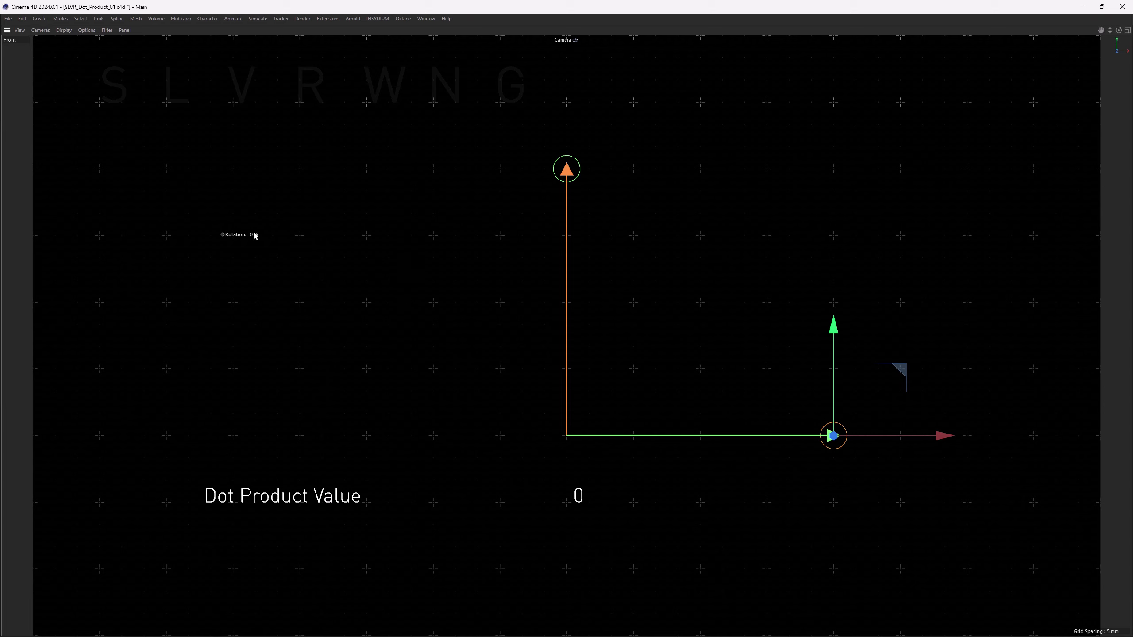
- In the SLVR_Dot_Product_01 scene, raise the Rotation control to 100% and bring it back down to test the dot product
{"action": "left_click_drag", "start_coordinate": [253, 234], "coordinate": [342, 234]}
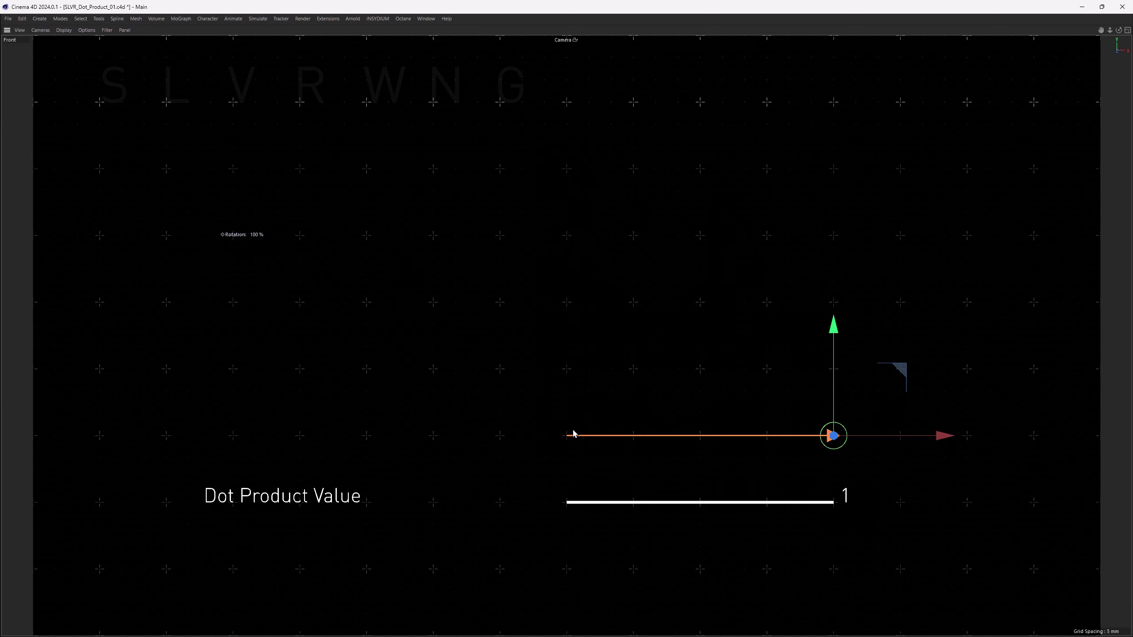
{"action": "left_click_drag", "start_coordinate": [236, 235], "coordinate": [145, 234]}
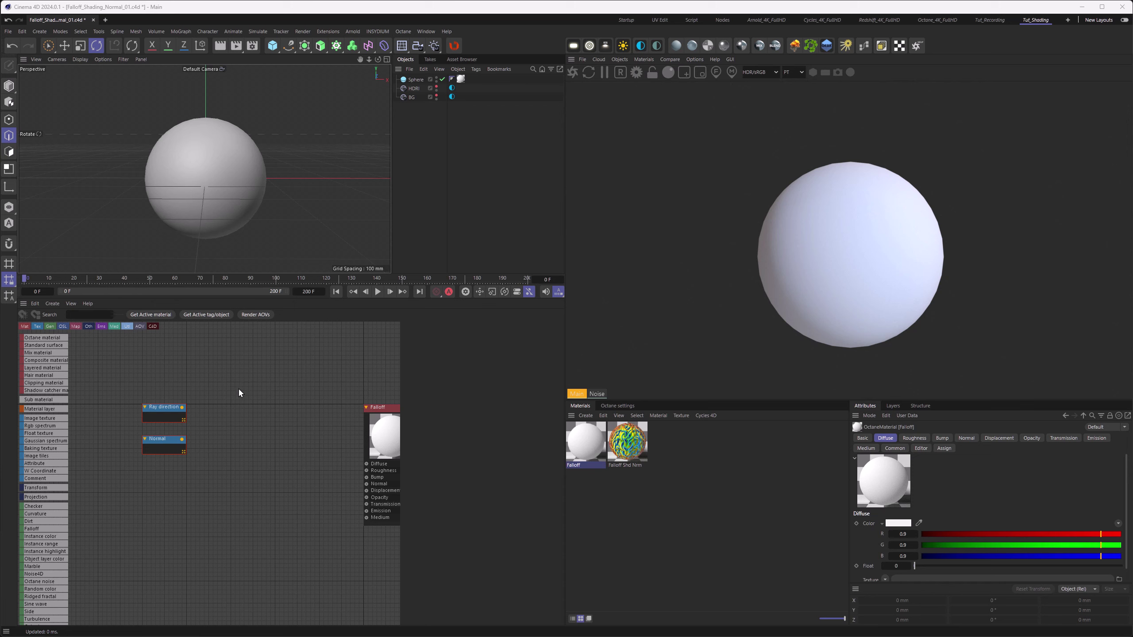
- In the Falloff material graph, add a Math binary node beside the Normal node and set its operation to Dot product
{"action": "key", "text": "Tab"}
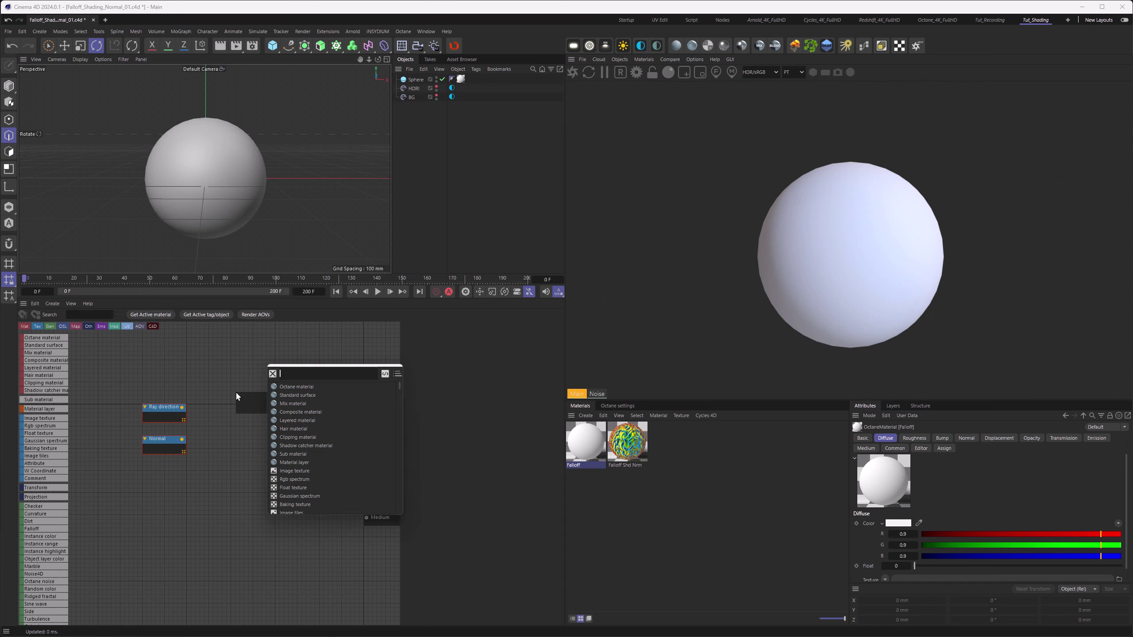
{"action": "type", "text": "DOT"}
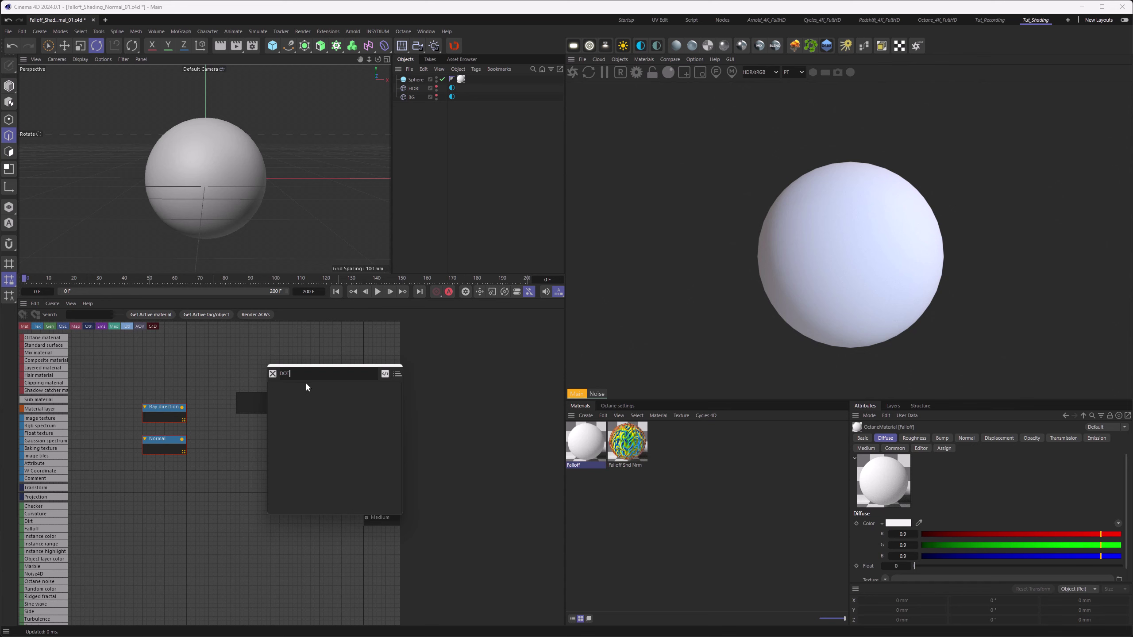
{"action": "key", "text": "BackSpace"}
{"action": "key", "text": "BackSpace"}
{"action": "key", "text": "BackSpace"}
{"action": "type", "text": "MATH"}
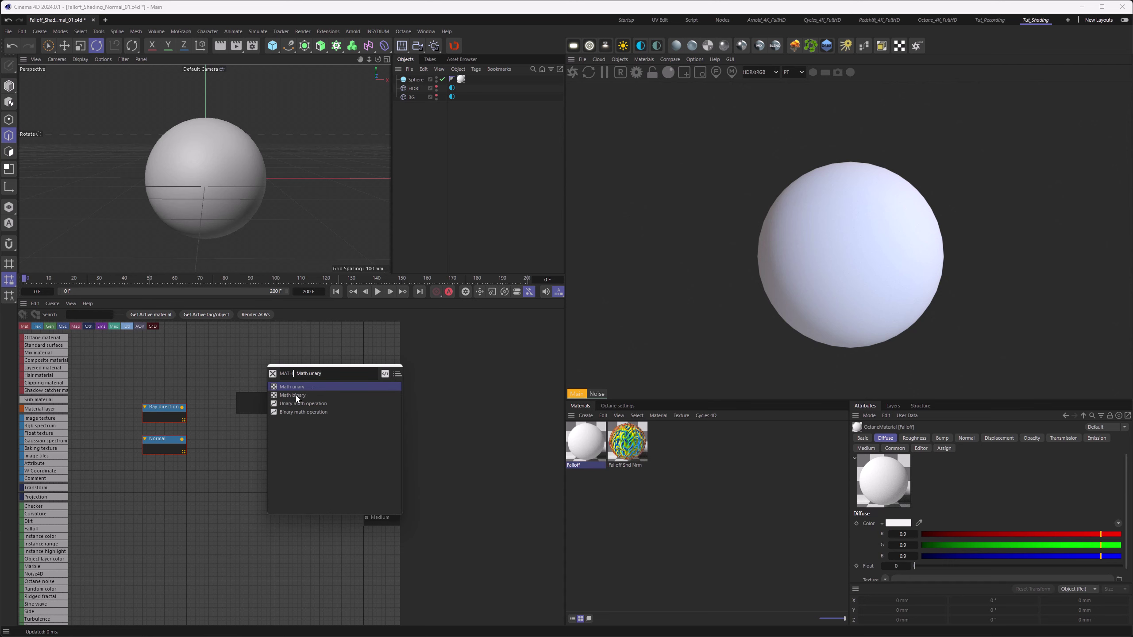
{"action": "left_click", "coordinate": [295, 395]}
{"action": "left_click_drag", "start_coordinate": [271, 403], "coordinate": [272, 431]}
{"action": "left_click", "coordinate": [460, 372]}
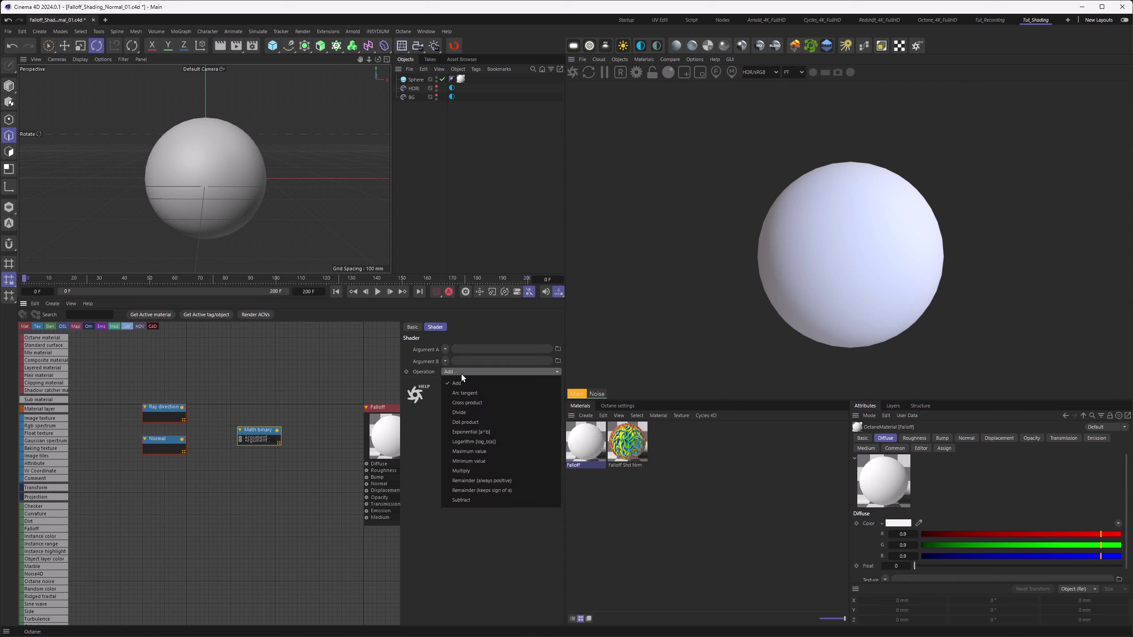
{"action": "left_click", "coordinate": [465, 422]}
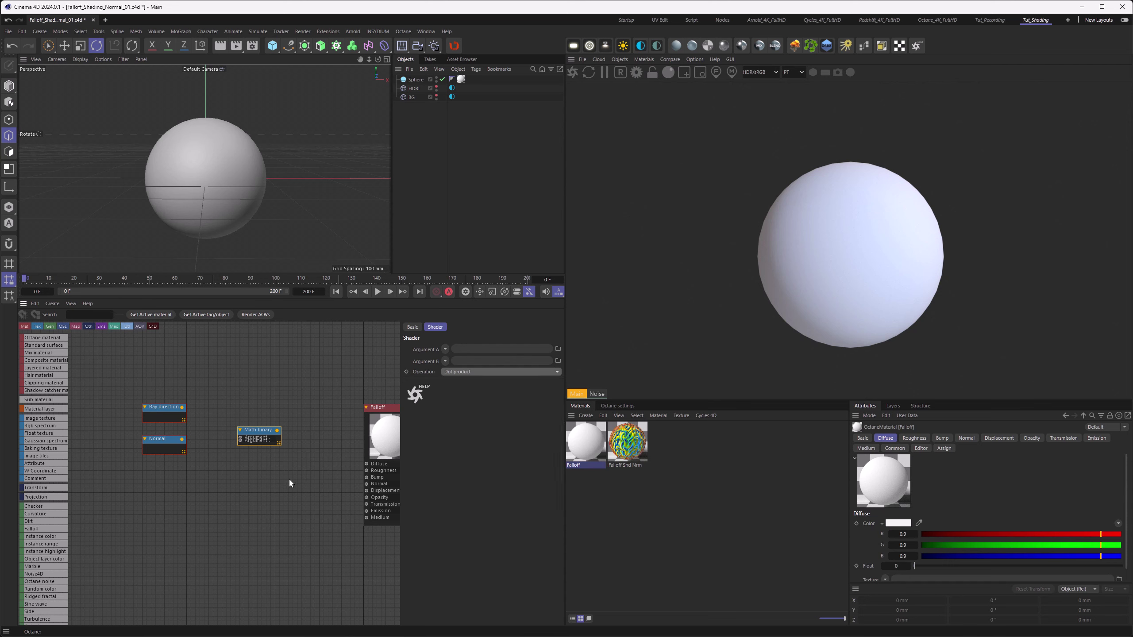
- Connect Ray direction and Normal to the two arguments of the Math binary node, and feed its output into the Falloff material's Diffuse
{"action": "right_click", "coordinate": [260, 436]}
{"action": "left_click", "coordinate": [353, 541]}
{"action": "left_click_drag", "start_coordinate": [260, 433], "coordinate": [251, 419]}
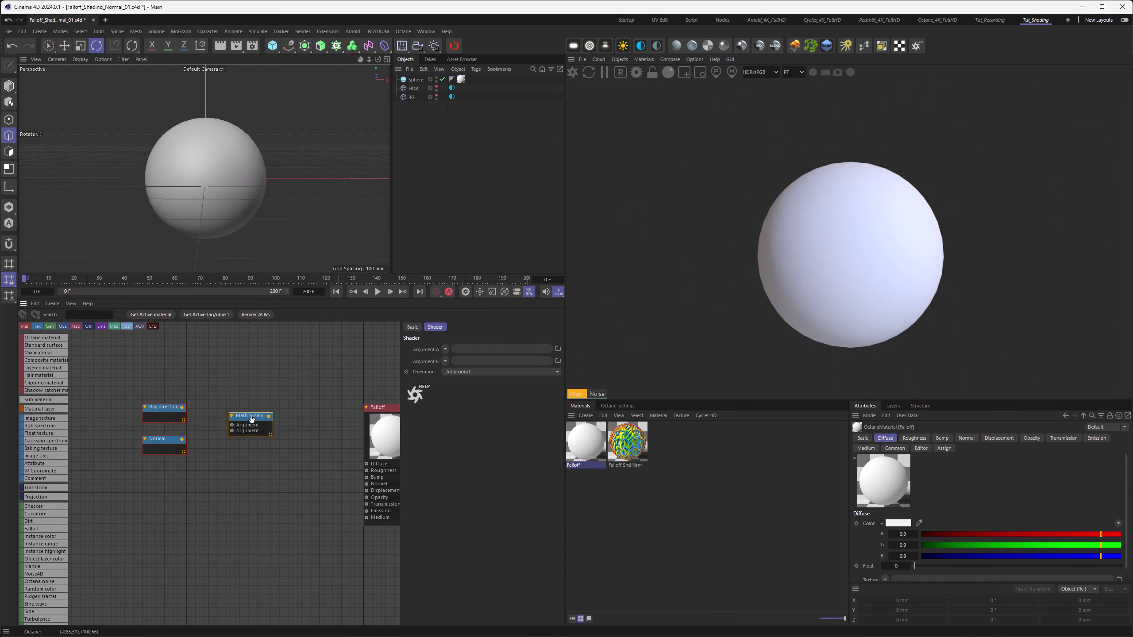
{"action": "left_click", "coordinate": [188, 414]}
{"action": "left_click_drag", "start_coordinate": [231, 429], "coordinate": [366, 464]}
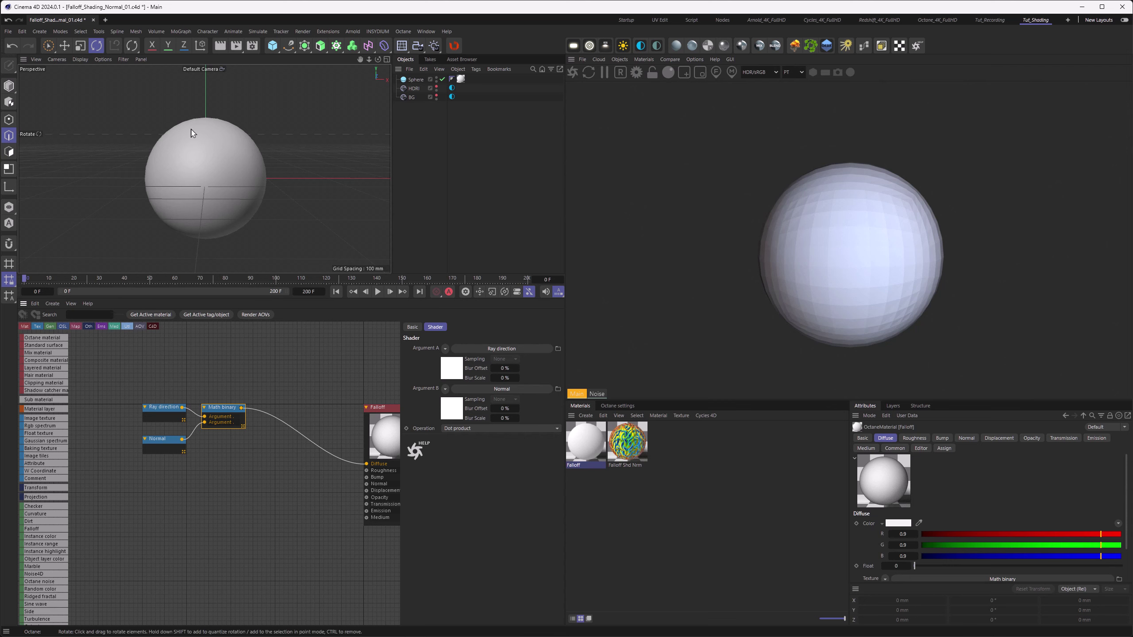
- Display the sphere's polygon lines over its shading in the perspective viewport
{"action": "key", "text": "n"}
{"action": "key", "text": "i"}
{"action": "left_click", "coordinate": [76, 60]}
{"action": "left_click", "coordinate": [129, 178]}
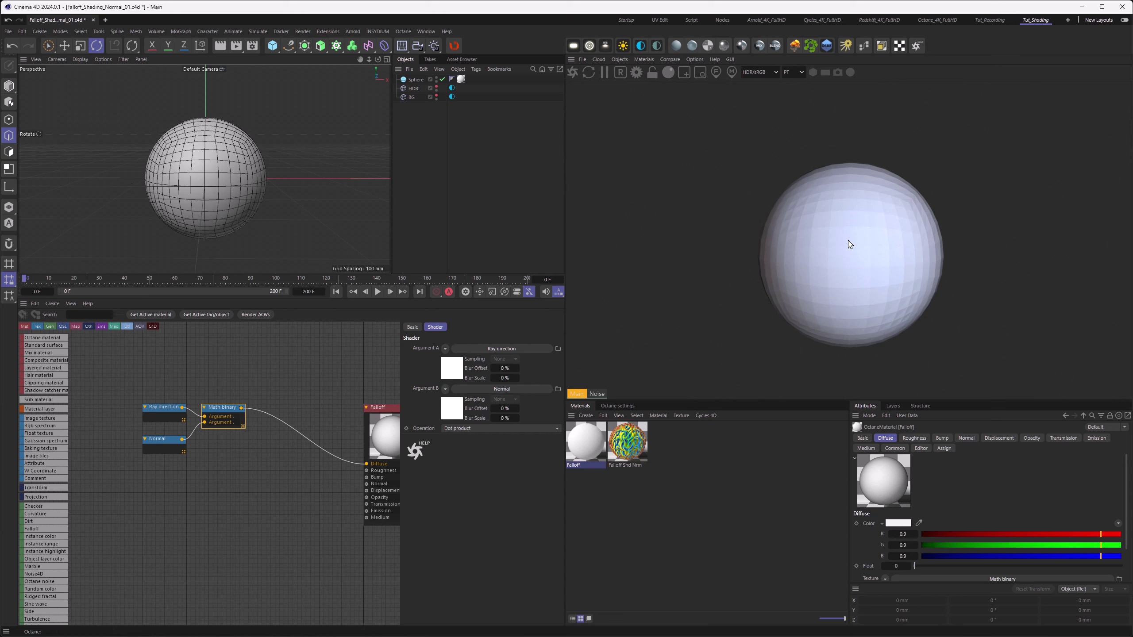
- Try the Smooth normal type on the Normal node, and finish with it set to Shading
{"action": "left_click", "coordinate": [154, 442]}
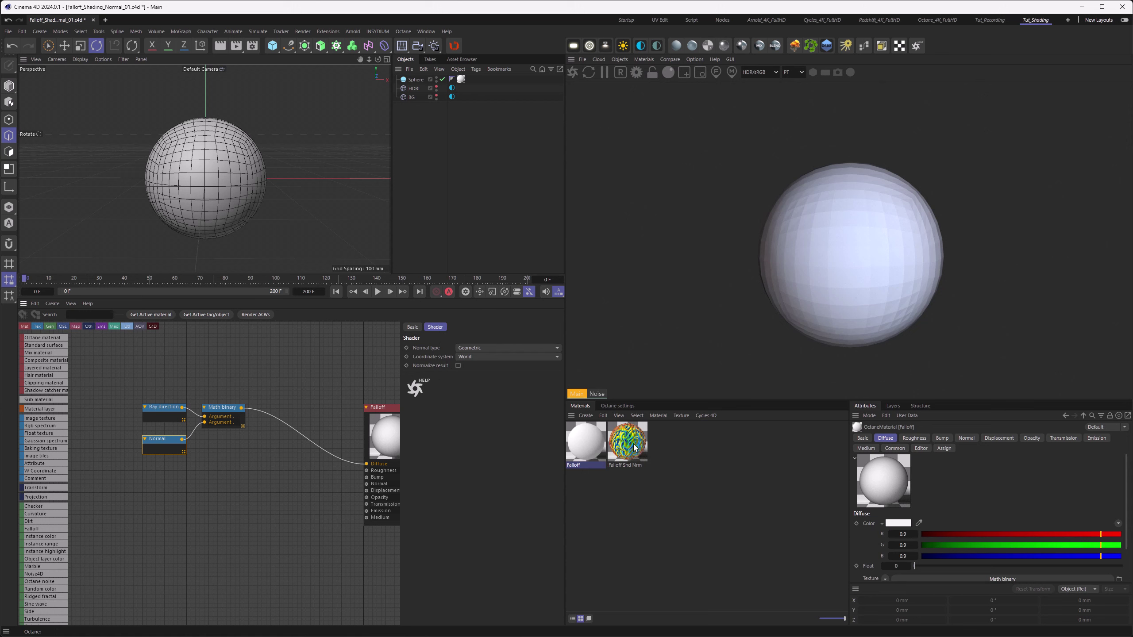
{"action": "left_click", "coordinate": [498, 349]}
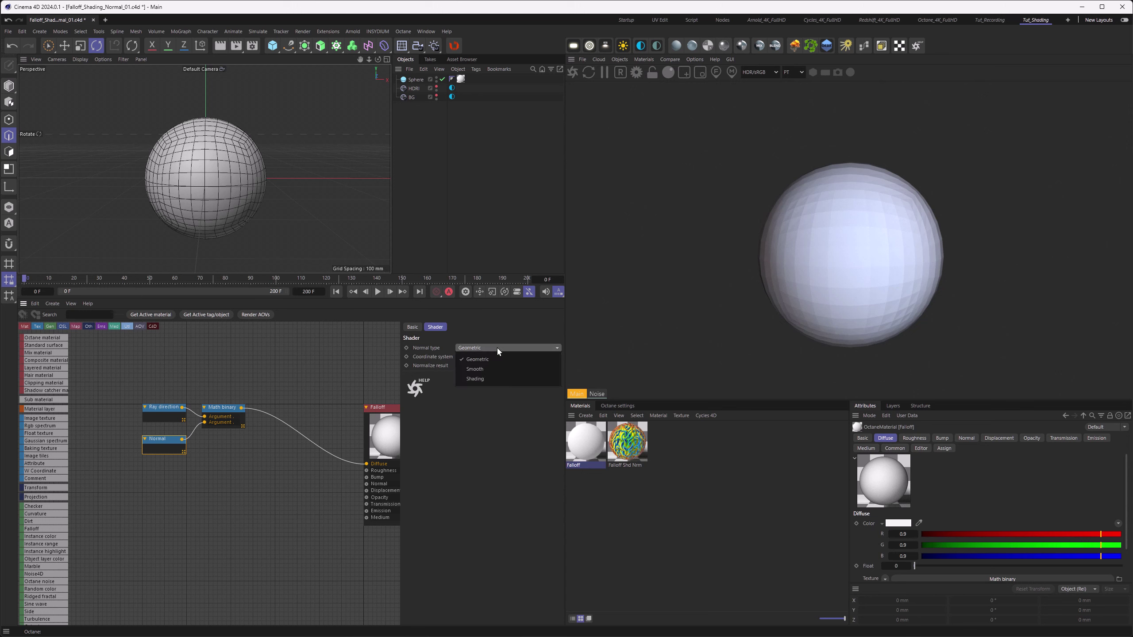
{"action": "left_click", "coordinate": [494, 369]}
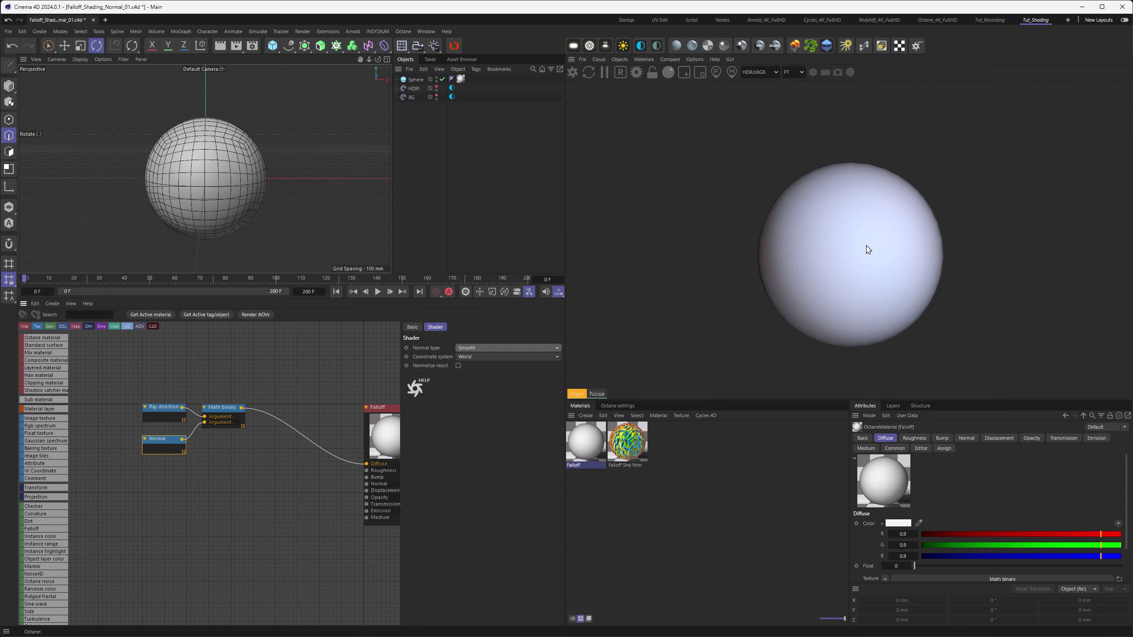
{"action": "left_click", "coordinate": [486, 349]}
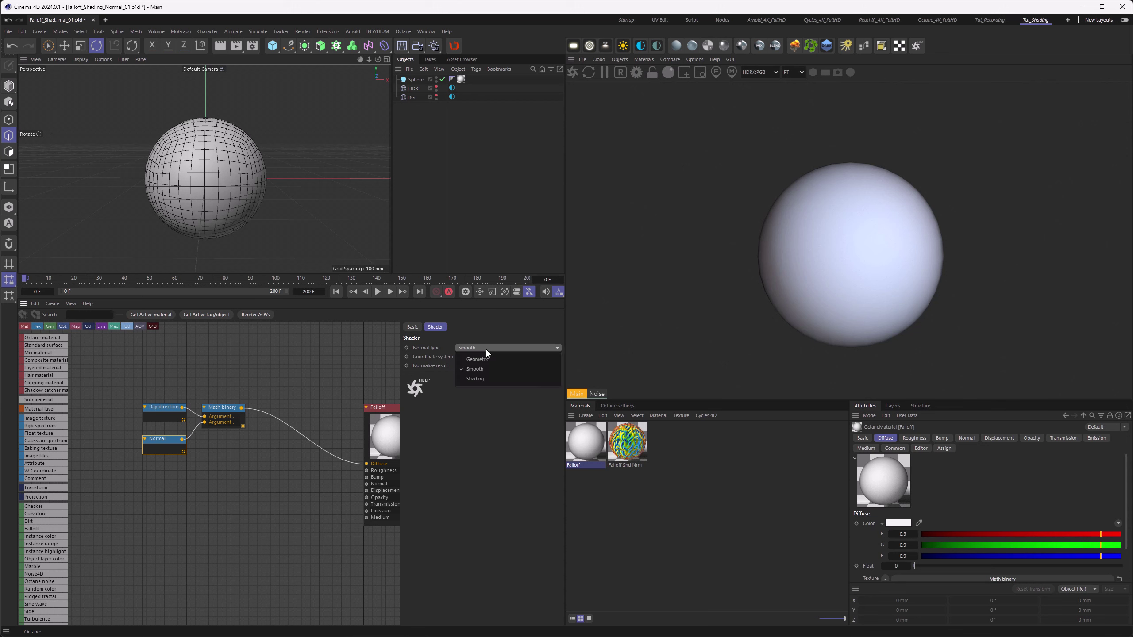
{"action": "left_click", "coordinate": [487, 378]}
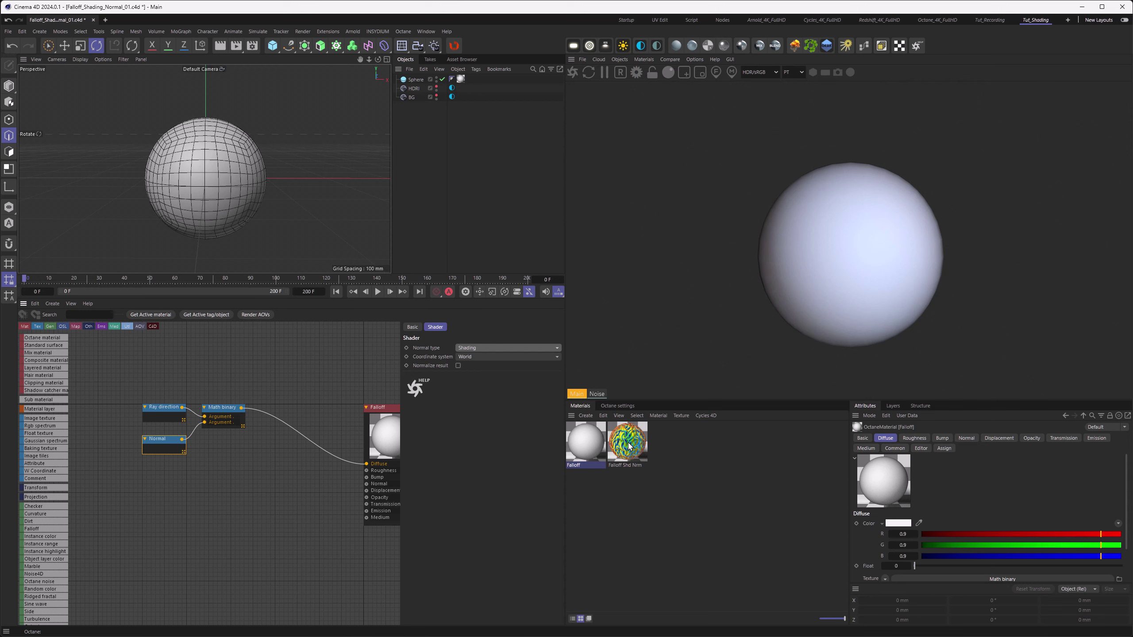
- Add an Invert node and insert it into the connection between the Math binary node and the material's Diffuse
{"action": "left_click", "coordinate": [303, 373]}
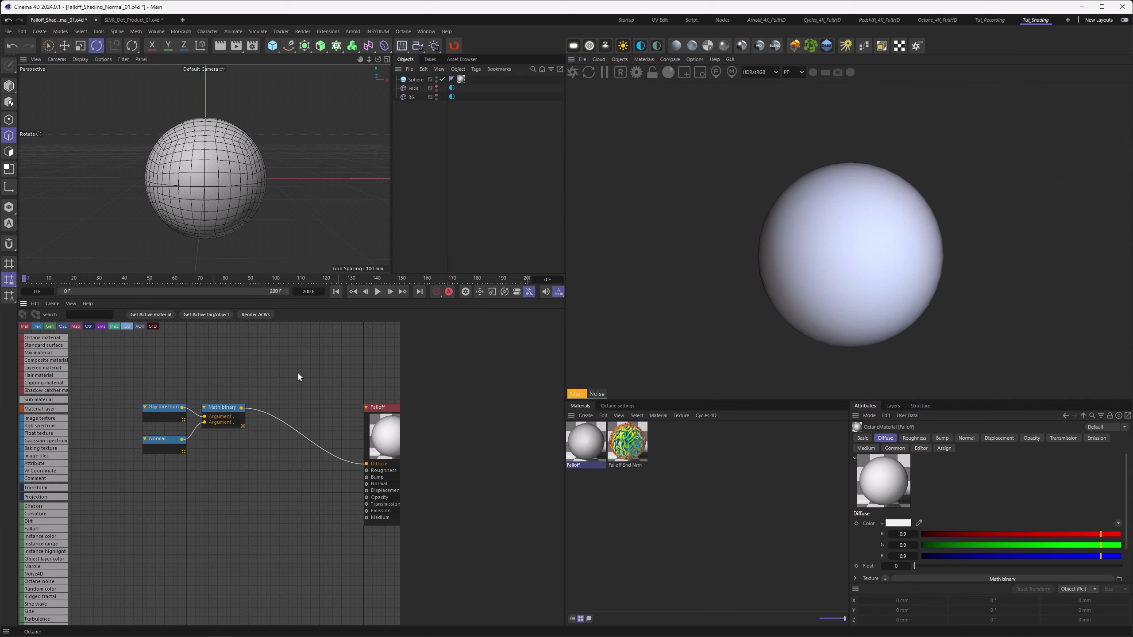
{"action": "key", "text": "Tab"}
{"action": "type", "text": "inv"}
{"action": "left_click", "coordinate": [340, 363]}
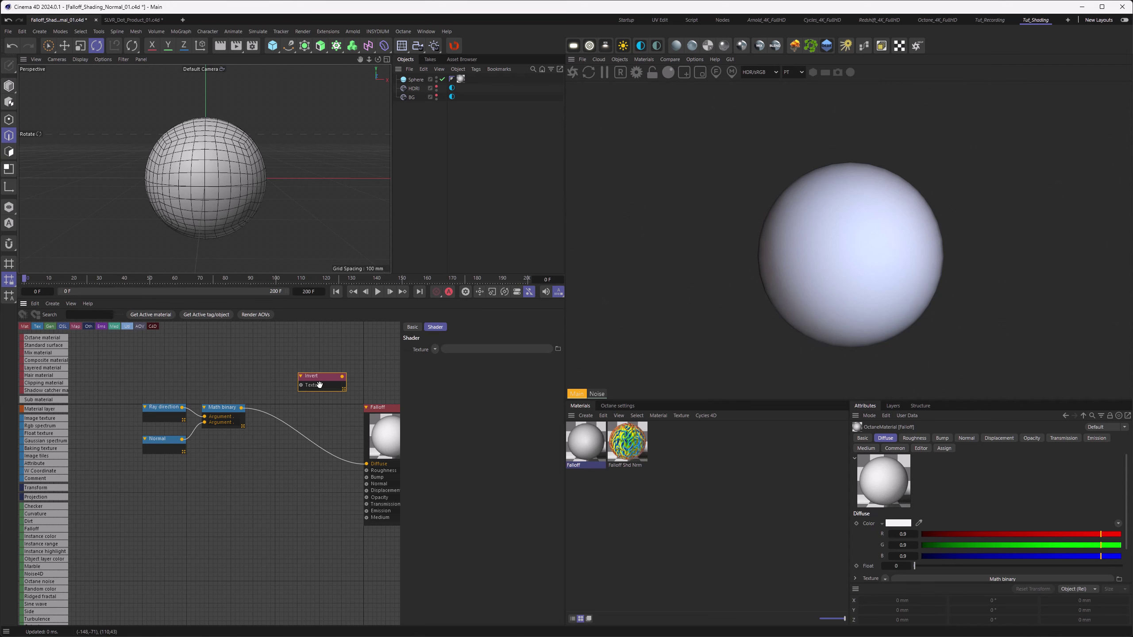
{"action": "left_click_drag", "start_coordinate": [298, 376], "coordinate": [299, 406]}
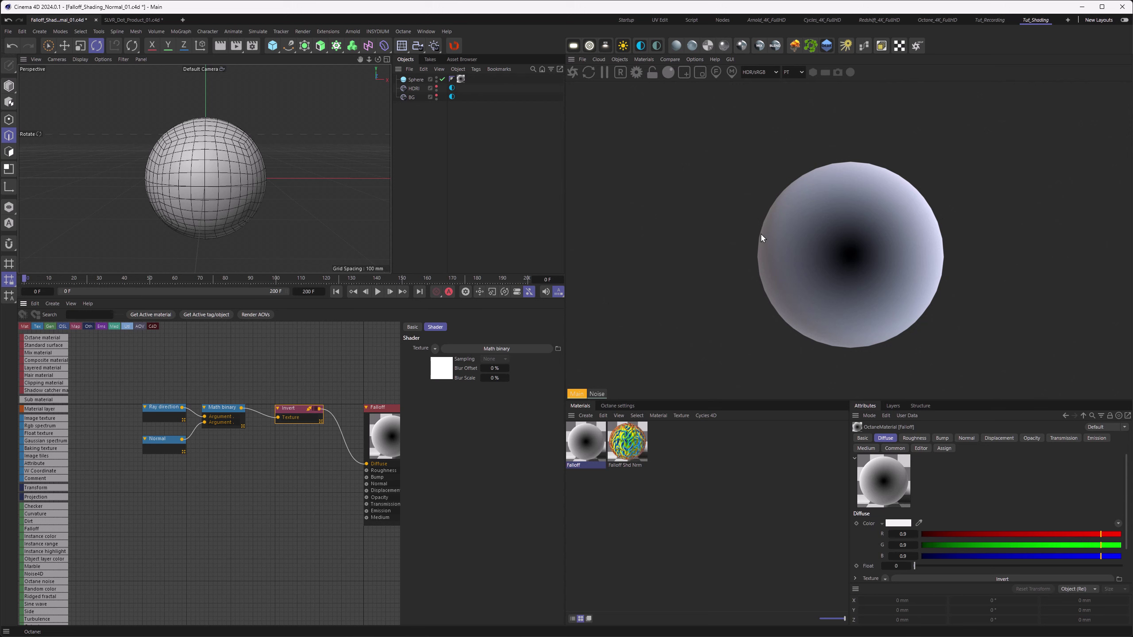
- Add a Falloff map node and place it below the Invert node
{"action": "left_click", "coordinate": [186, 539]}
{"action": "key", "text": "Tab"}
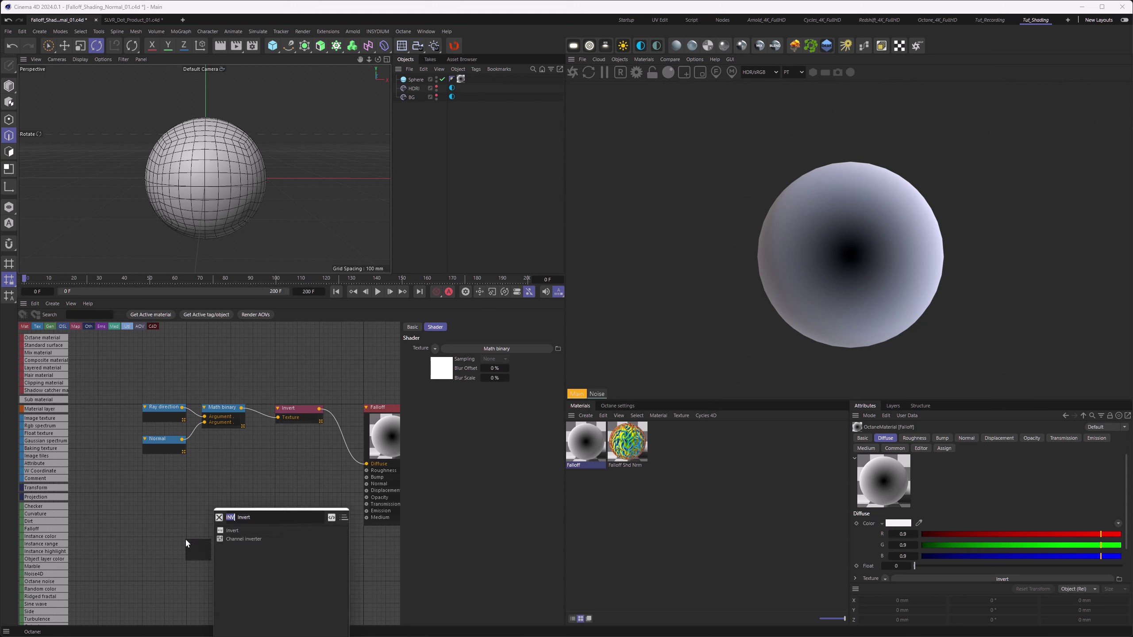
{"action": "type", "text": "FALL"}
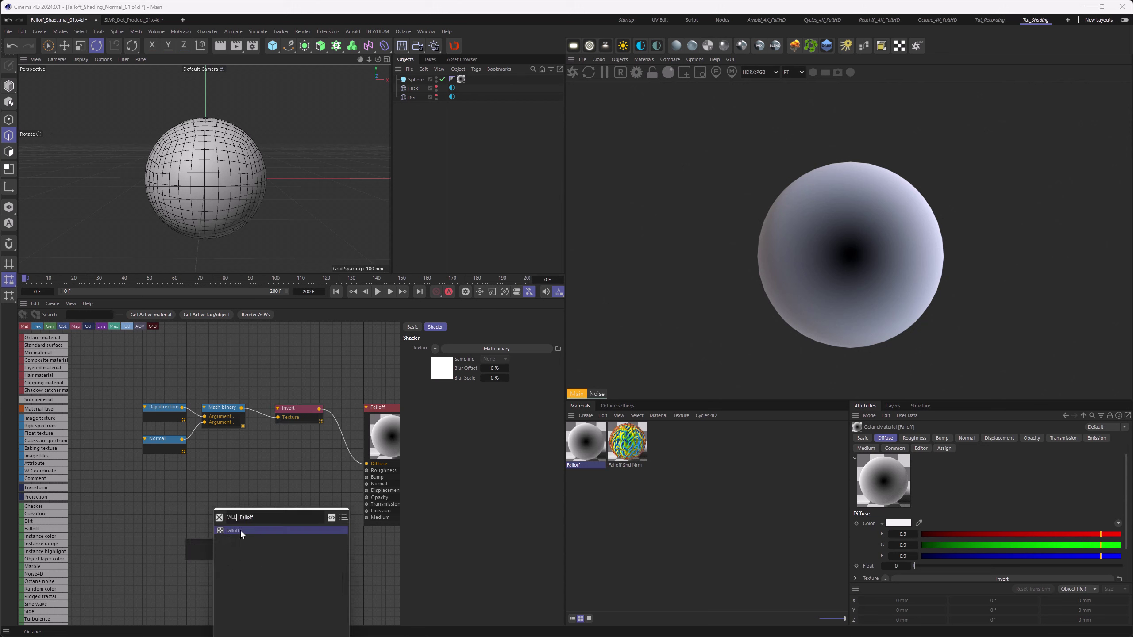
{"action": "left_click", "coordinate": [241, 531]}
{"action": "left_click_drag", "start_coordinate": [232, 538], "coordinate": [294, 467]}
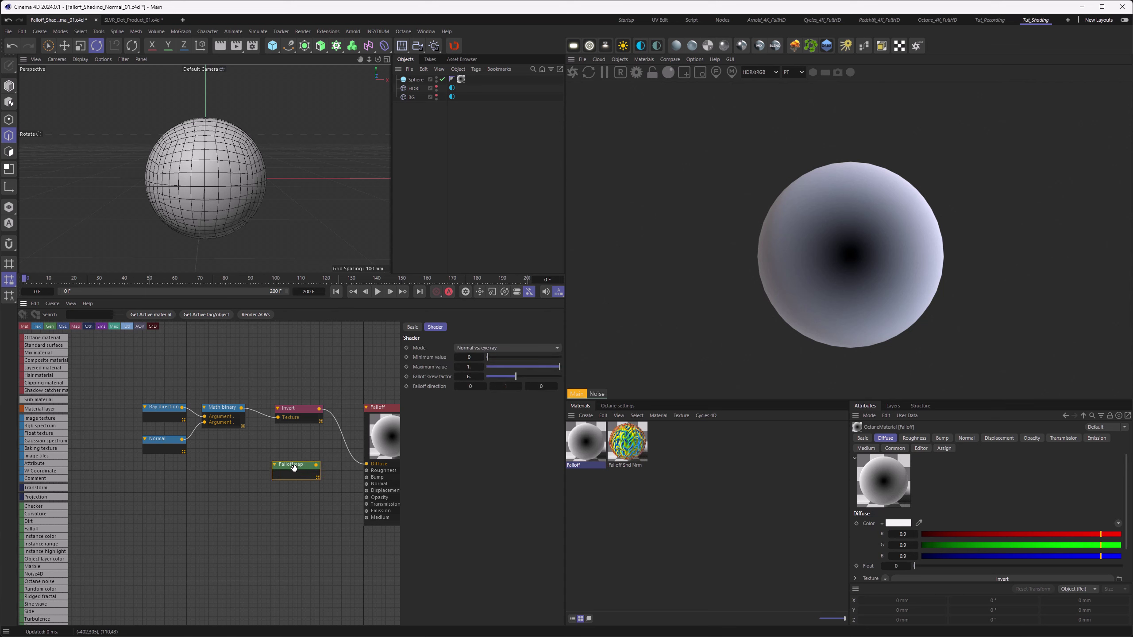
- Set the Falloff map's skew factor to 1, preview it in Diffuse for comparison, and reconnect the Invert node to Diffuse
{"action": "left_click", "coordinate": [469, 376]}
{"action": "type", "text": "1"}
{"action": "key", "text": "Return"}
{"action": "left_click_drag", "start_coordinate": [316, 465], "coordinate": [366, 465]}
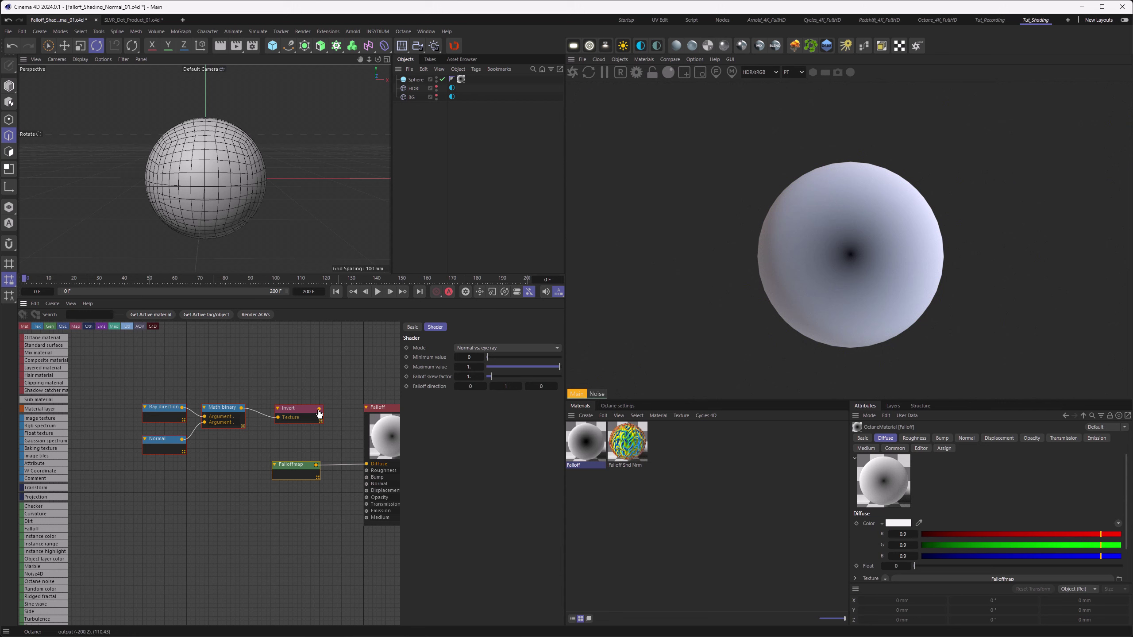
{"action": "left_click_drag", "start_coordinate": [319, 408], "coordinate": [366, 464]}
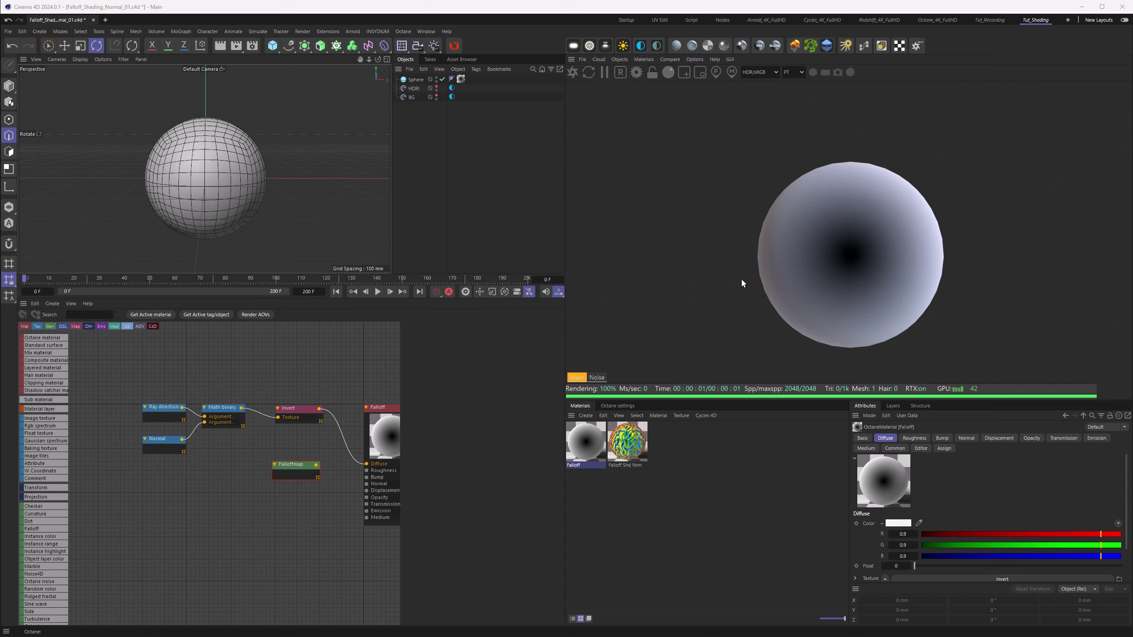
- Insert a Math unary node set to Arc cosine between the Math binary and Invert nodes, shifting the earlier nodes aside for room
{"action": "left_click_drag", "start_coordinate": [210, 455], "coordinate": [134, 400]}
{"action": "left_click_drag", "start_coordinate": [214, 410], "coordinate": [139, 416]}
{"action": "type", "text": "FALL"}
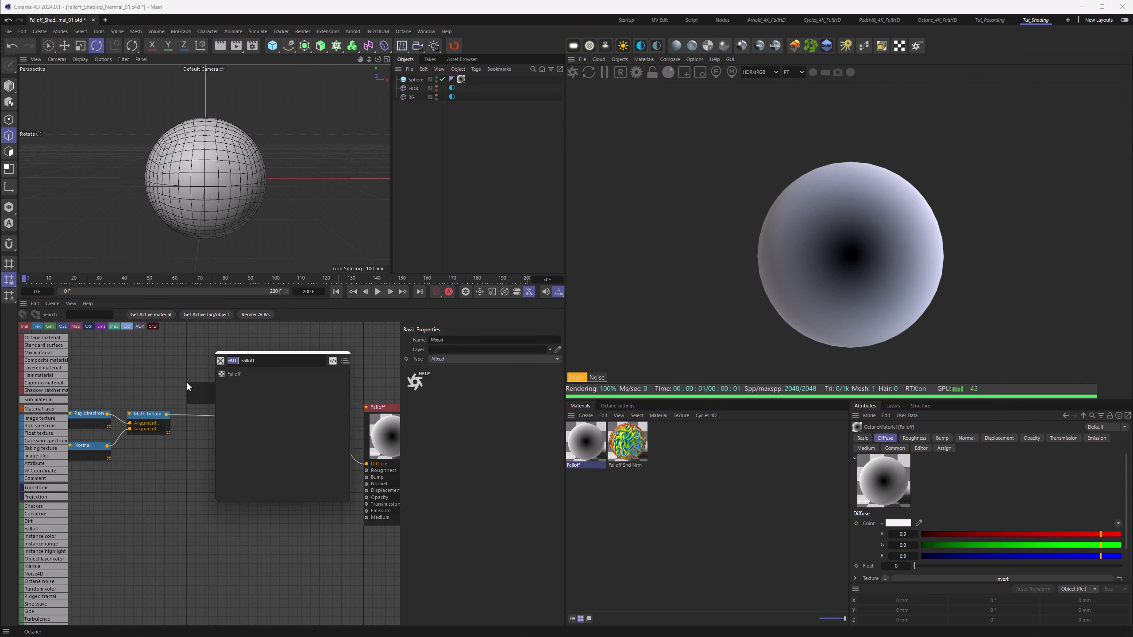
{"action": "type", "text": "MATH"}
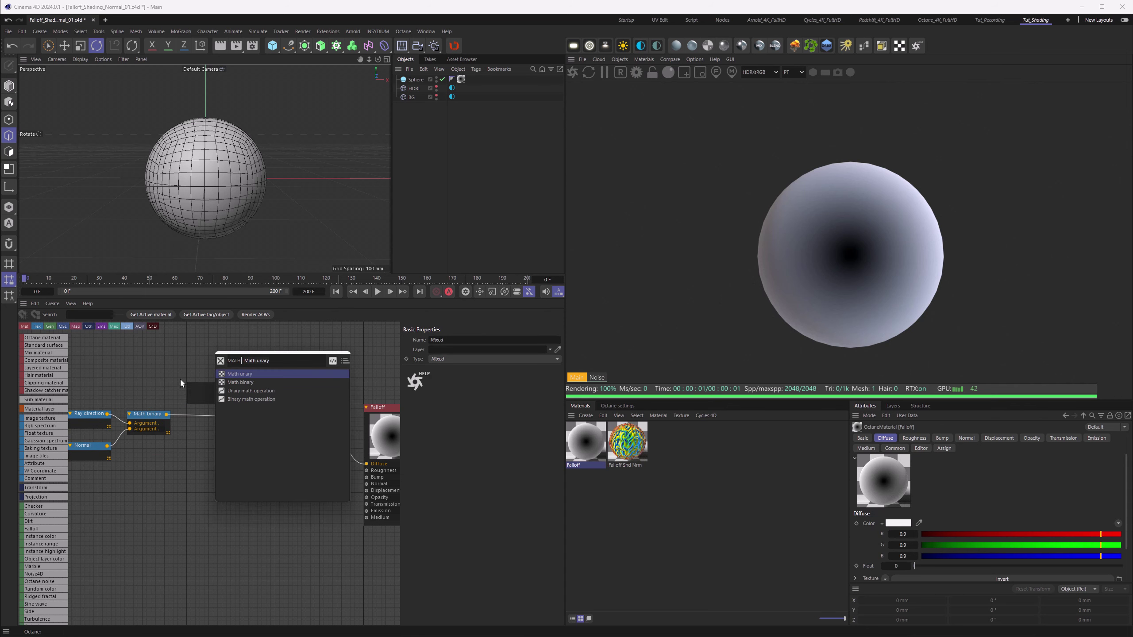
{"action": "key", "text": "Return"}
{"action": "left_click_drag", "start_coordinate": [213, 390], "coordinate": [211, 418]}
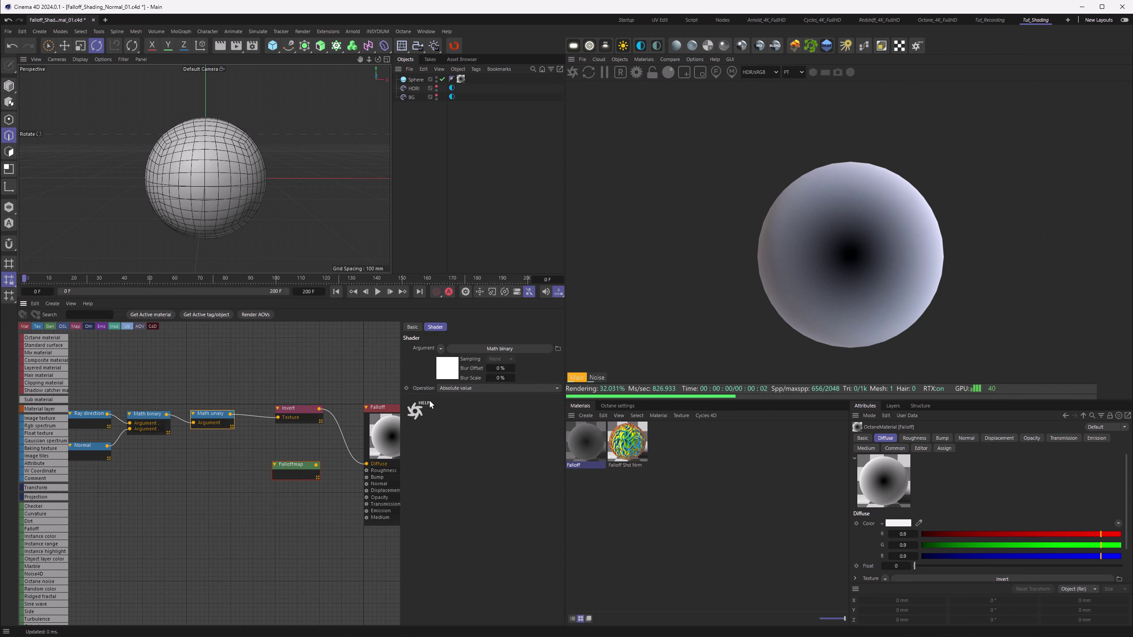
{"action": "left_click", "coordinate": [456, 388]}
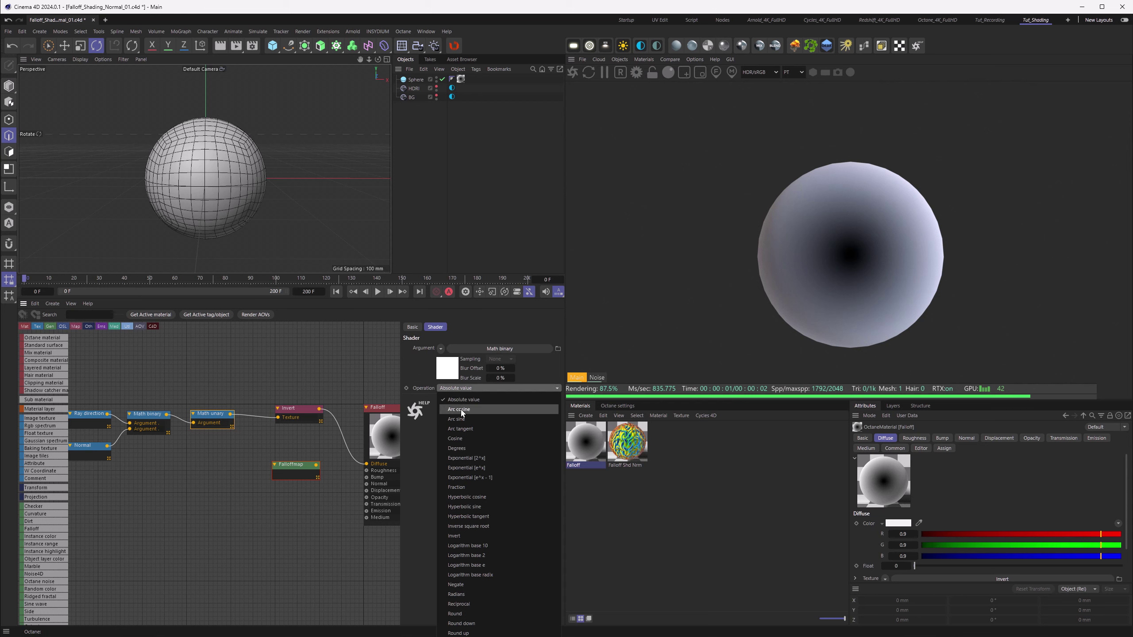
{"action": "left_click", "coordinate": [461, 410]}
- Move the Invert node aside and connect Math unary directly to Diffuse, briefly swapping in the Falloff map for comparison
{"action": "left_click_drag", "start_coordinate": [288, 408], "coordinate": [287, 381]}
{"action": "left_click_drag", "start_coordinate": [231, 417], "coordinate": [366, 464]}
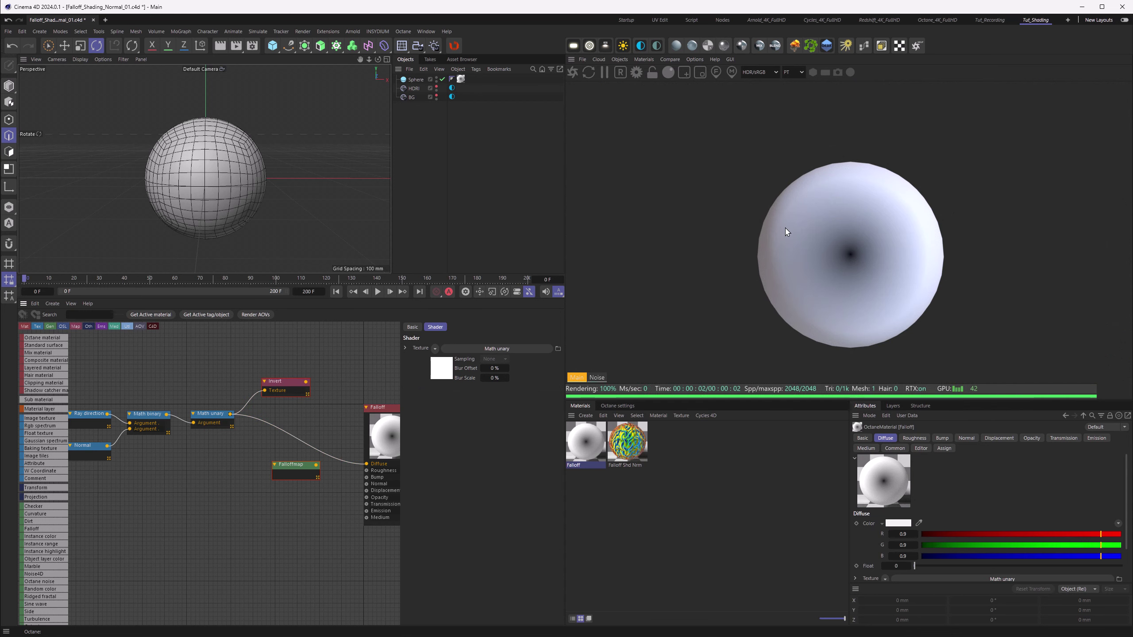
{"action": "left_click_drag", "start_coordinate": [316, 465], "coordinate": [366, 464]}
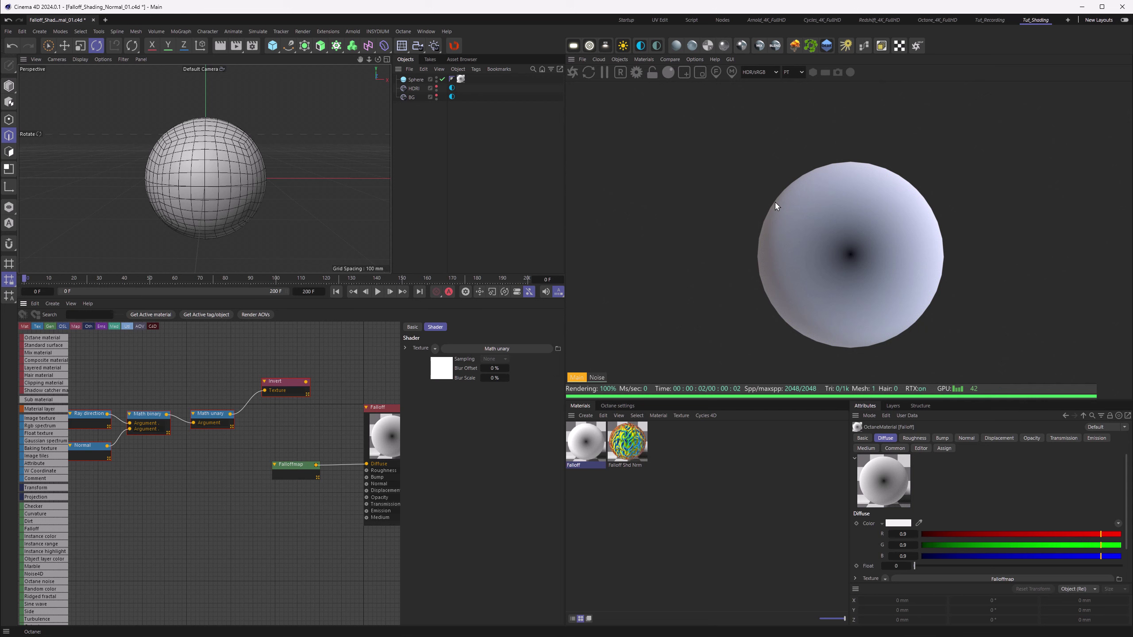
{"action": "left_click_drag", "start_coordinate": [230, 414], "coordinate": [367, 464]}
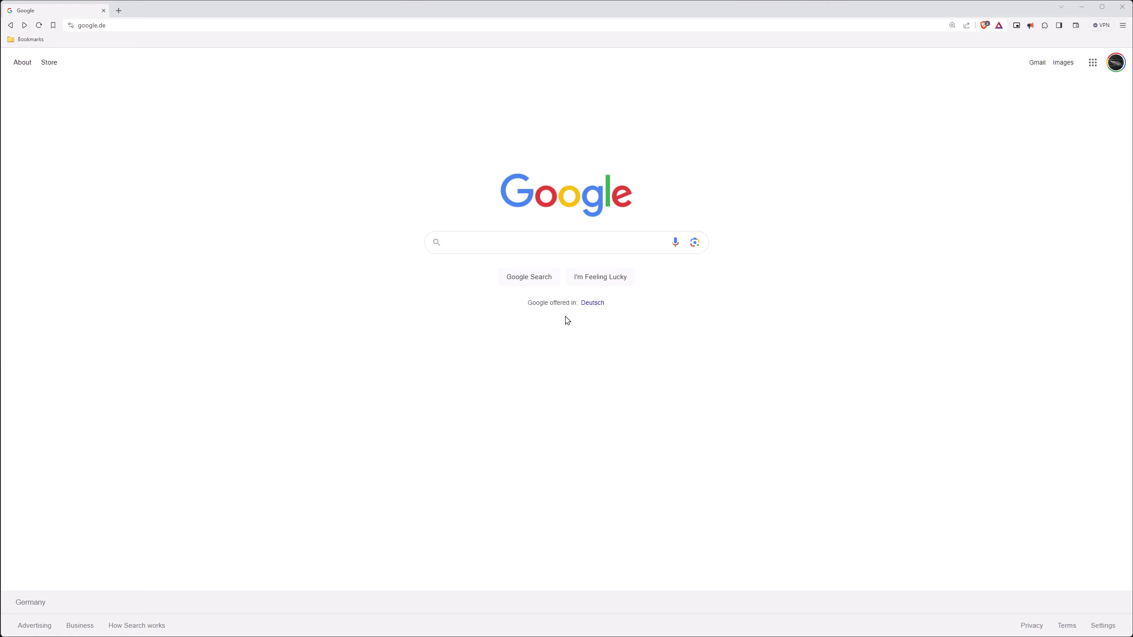
- Search Google in the browser for "90degree in rad", copy the converted radian value, and return to Cinema 4D
{"action": "left_click", "coordinate": [528, 242]}
{"action": "type", "text": "90degree in rad"}
{"action": "key", "text": "Return"}
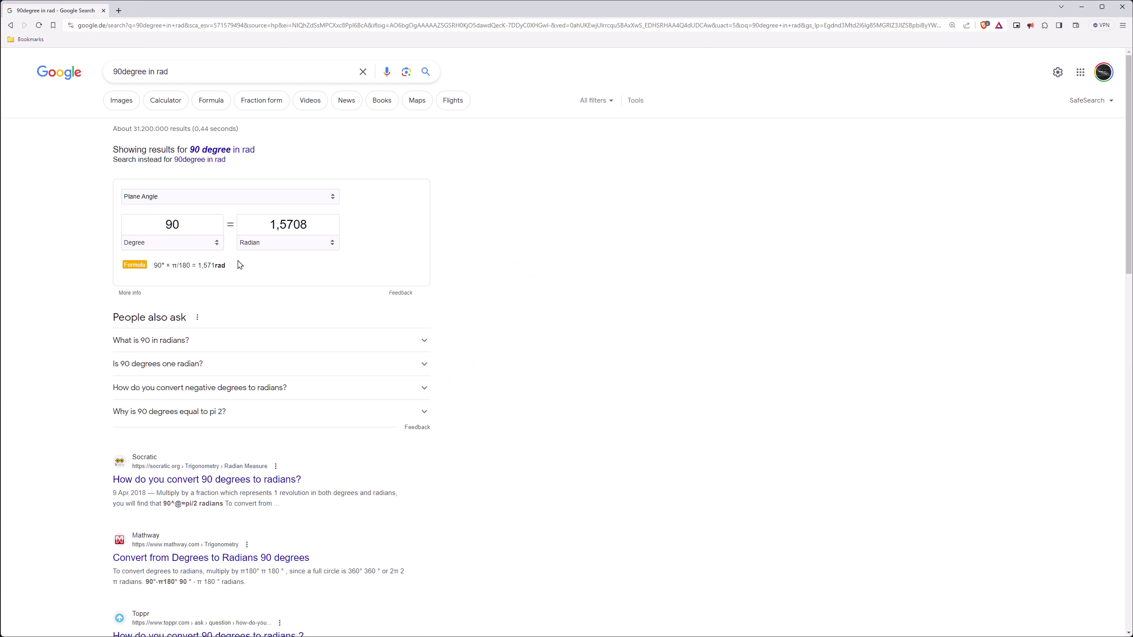
{"action": "left_click_drag", "start_coordinate": [242, 264], "coordinate": [153, 266]}
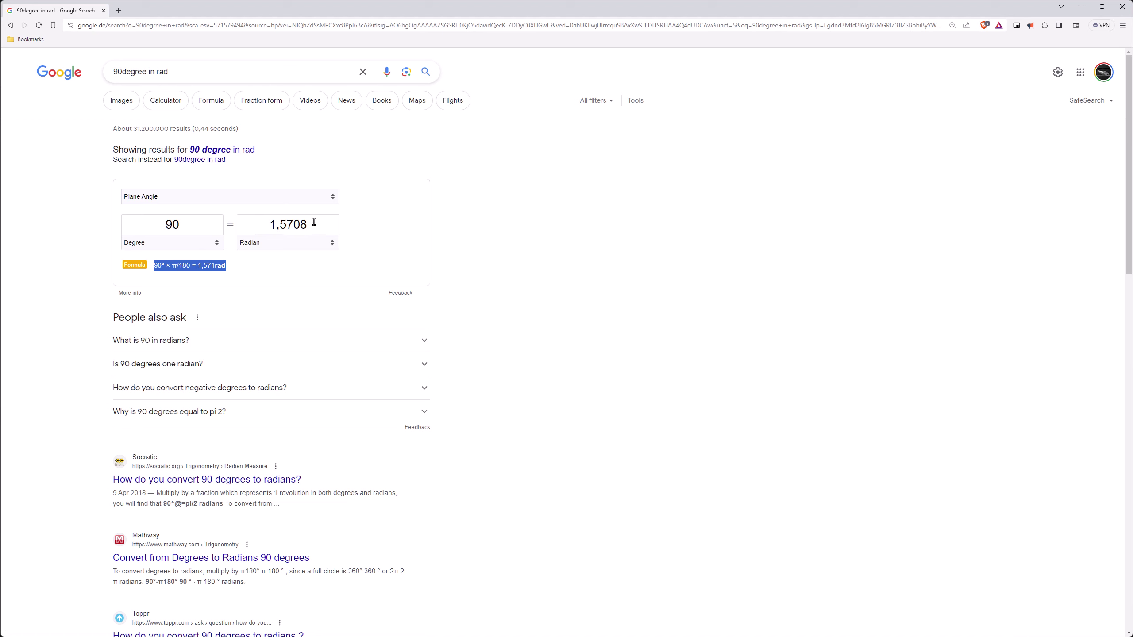
{"action": "left_click", "coordinate": [258, 223]}
{"action": "key", "text": "ctrl+c"}
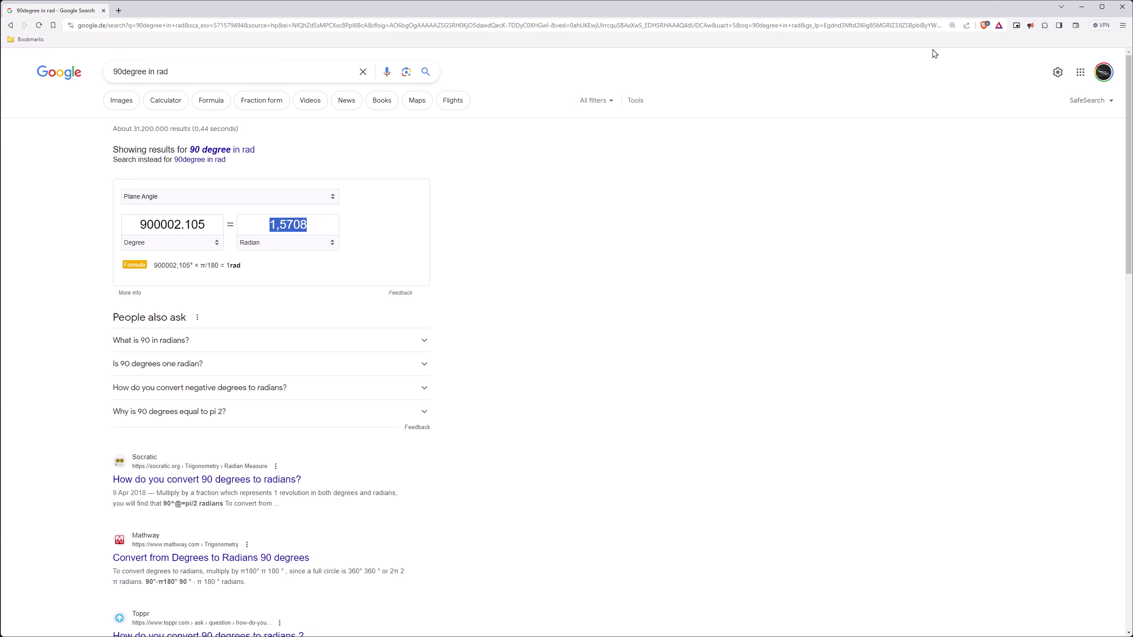
{"action": "left_click", "coordinate": [1081, 7]}
- Insert a copy of the dot-product Math binary node between Math unary and Diffuse, and set its operation to Divide
{"action": "left_click_drag", "start_coordinate": [330, 386], "coordinate": [373, 382]}
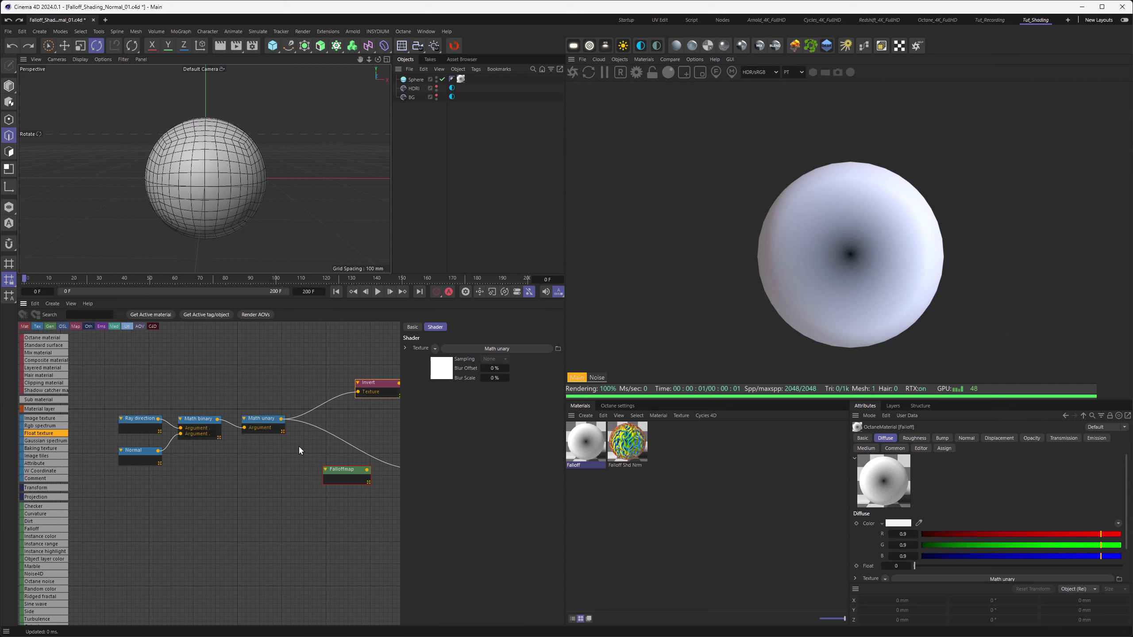
{"action": "middle_click_drag", "start_coordinate": [299, 446], "coordinate": [263, 437]}
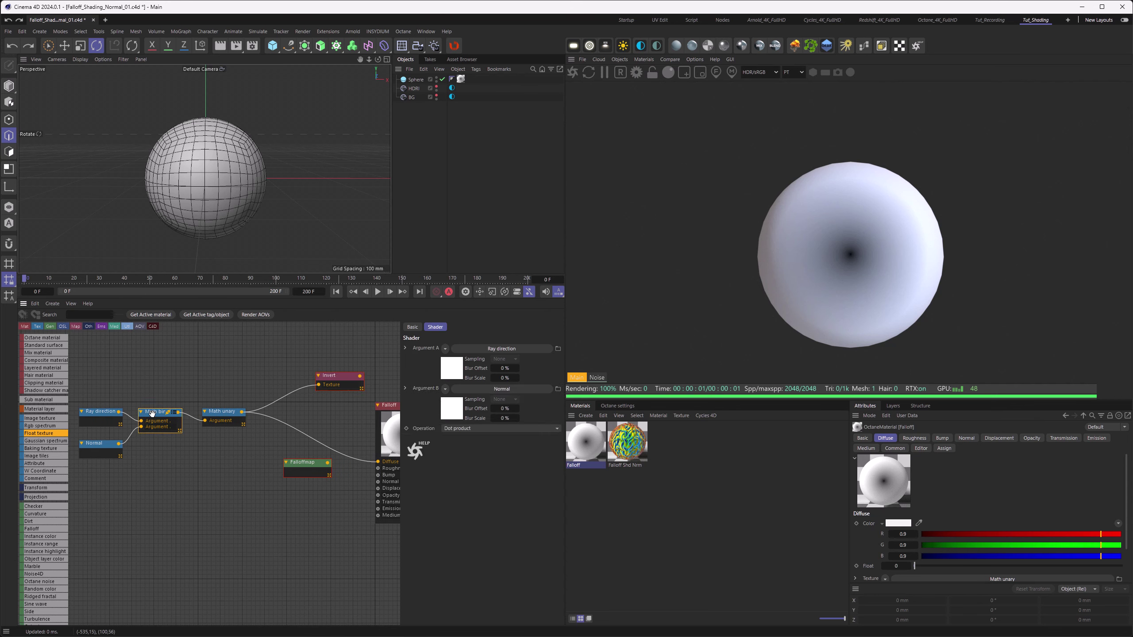
{"action": "left_click_drag", "start_coordinate": [151, 414], "coordinate": [283, 408]}
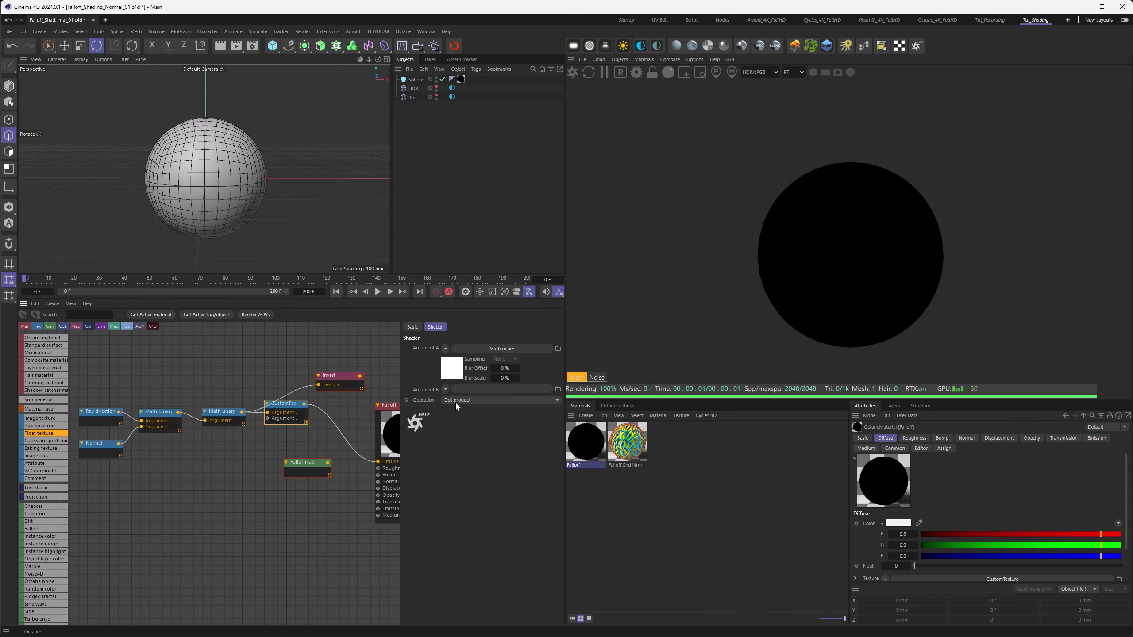
{"action": "left_click", "coordinate": [472, 402]}
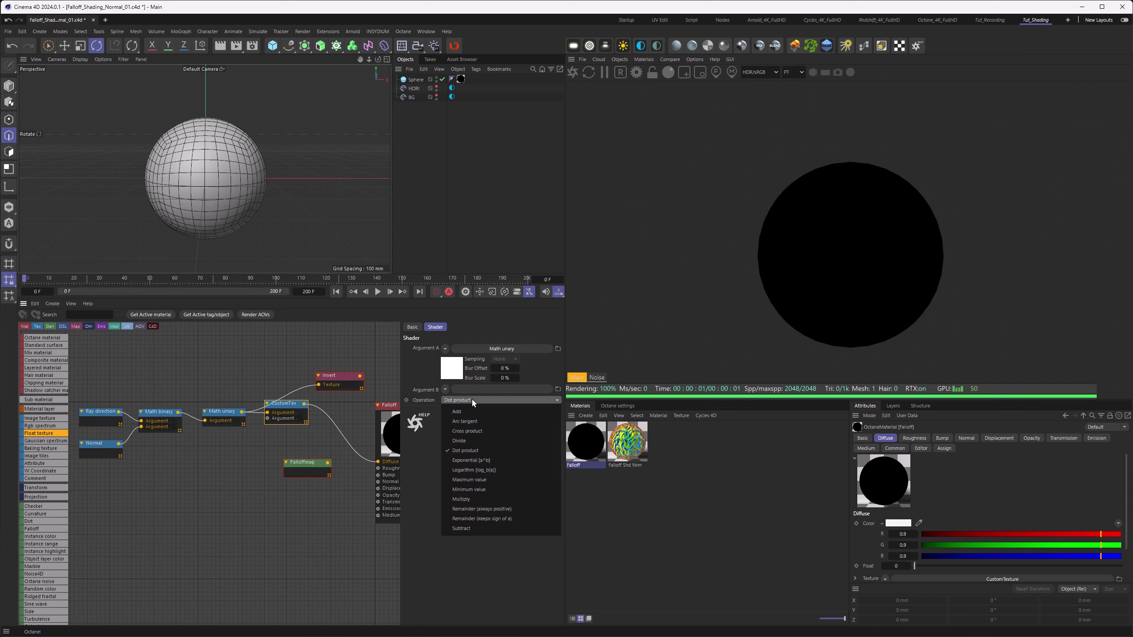
{"action": "left_click", "coordinate": [467, 441]}
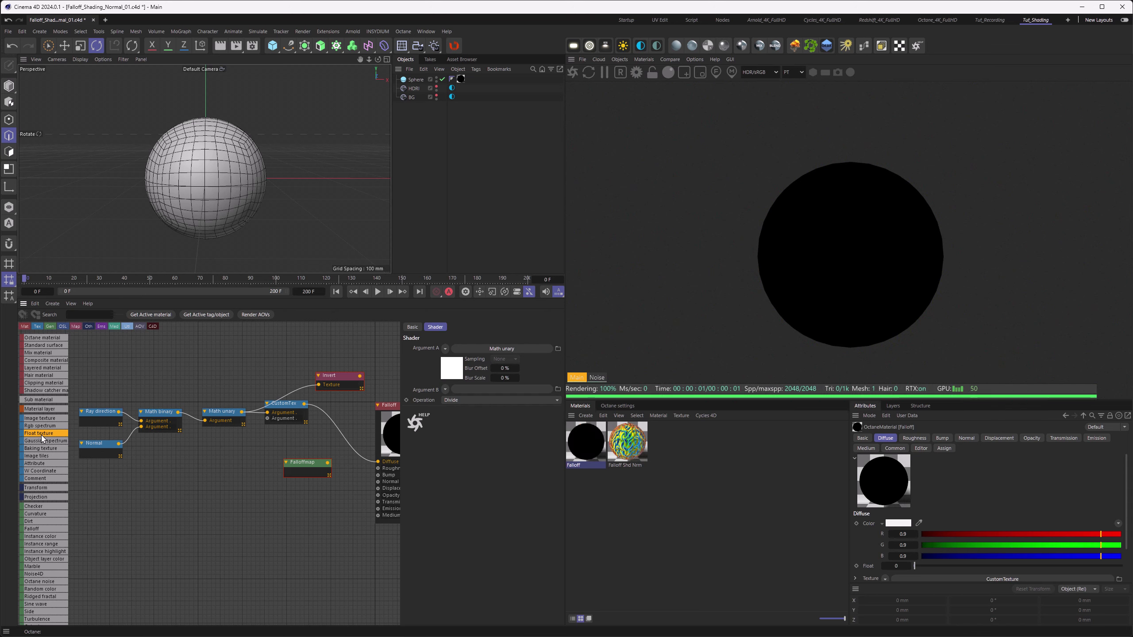
- Connect a Float texture of 1.5708 to the divide node's second argument, and swap the Falloff map into Diffuse for comparison
{"action": "left_click_drag", "start_coordinate": [45, 432], "coordinate": [221, 454]}
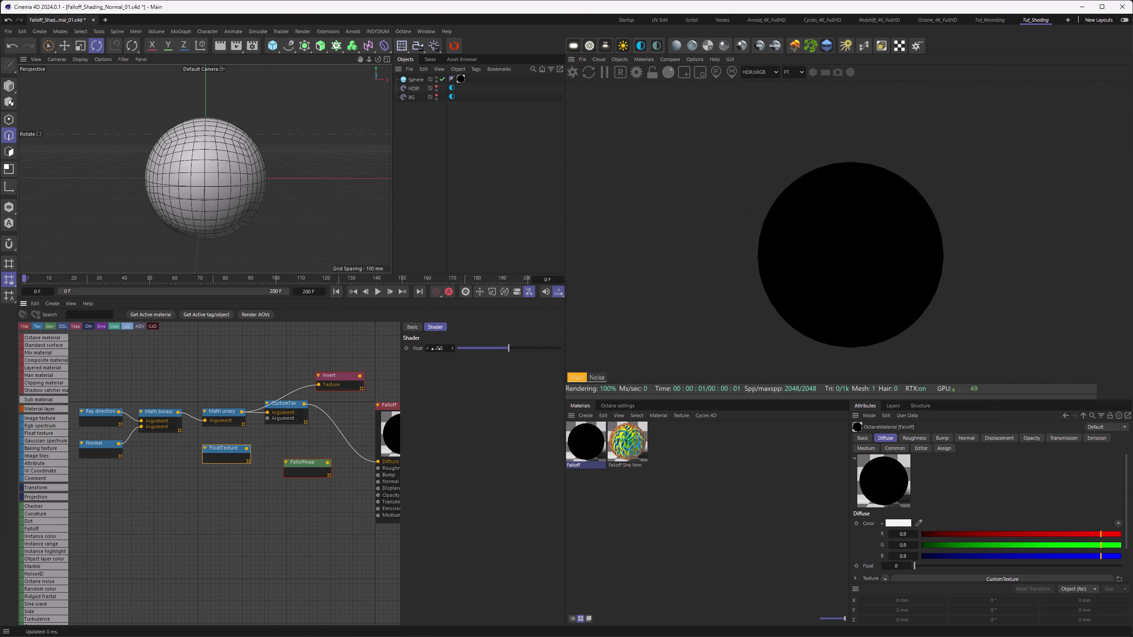
{"action": "left_click", "coordinate": [439, 348]}
{"action": "type", "text": "1,5708"}
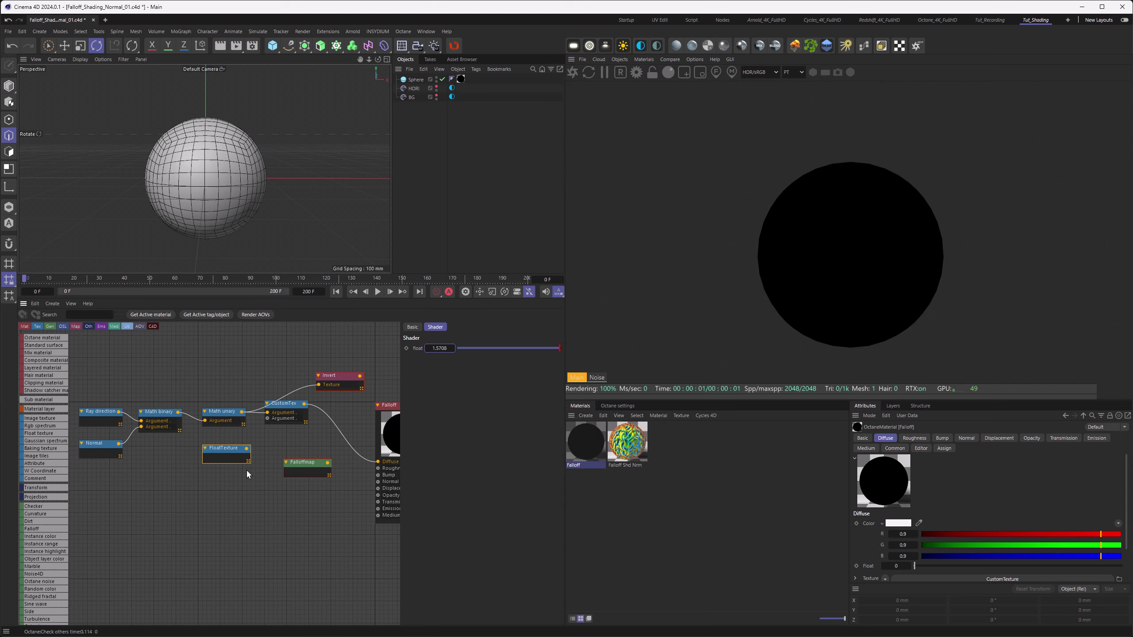
{"action": "mouse_move", "coordinate": [247, 448]}
{"action": "left_mouse_down"}
{"action": "mouse_move", "coordinate": [267, 418]}
{"action": "mouse_move", "coordinate": [215, 437]}
{"action": "left_mouse_up"}
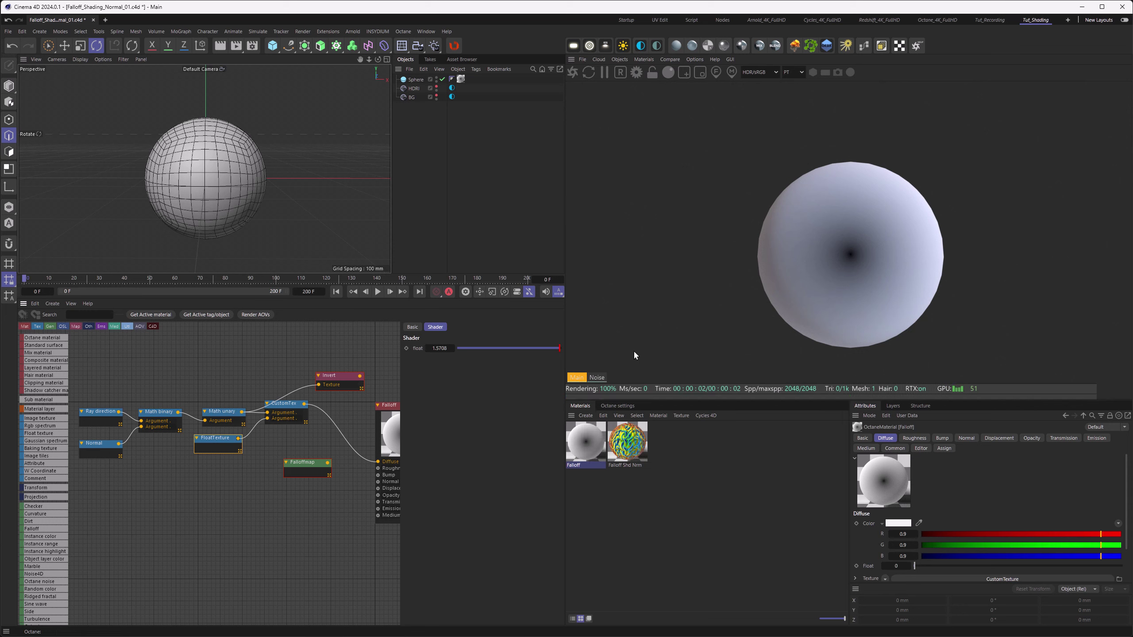
{"action": "left_click_drag", "start_coordinate": [328, 462], "coordinate": [378, 462]}
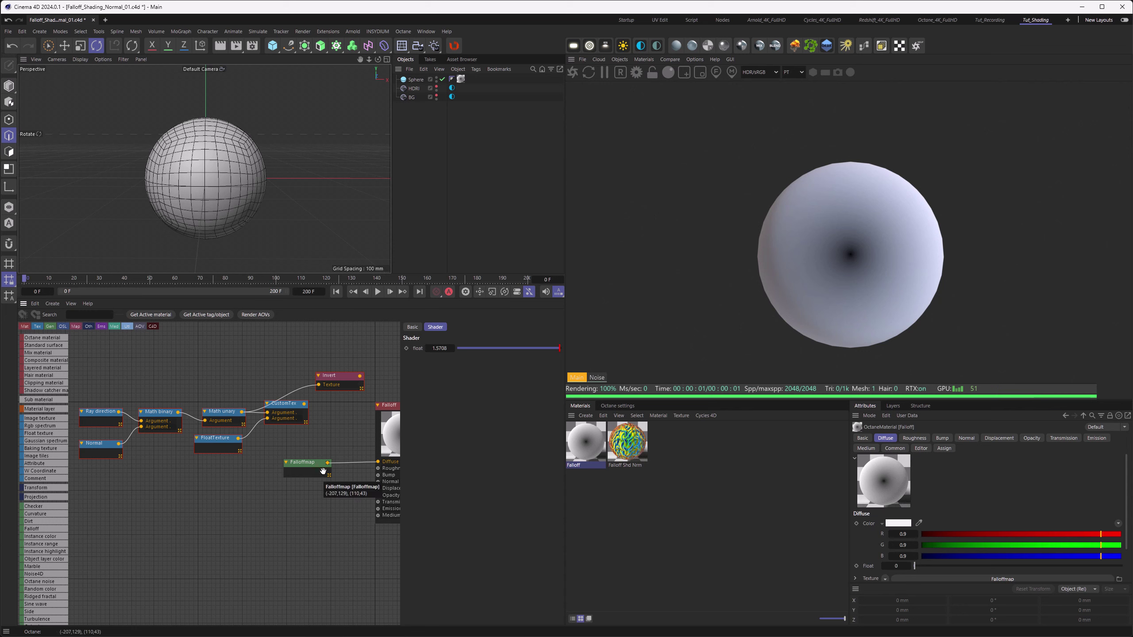
- Copy the 02_zDepth_Normal.png texture node from Falloff Shd Nrm into Falloff's Normal input, and reconnect the divide node to Diffuse
{"action": "left_click", "coordinate": [645, 444]}
{"action": "middle_click_drag", "start_coordinate": [335, 510], "coordinate": [144, 490]}
{"action": "left_click", "coordinate": [254, 512]}
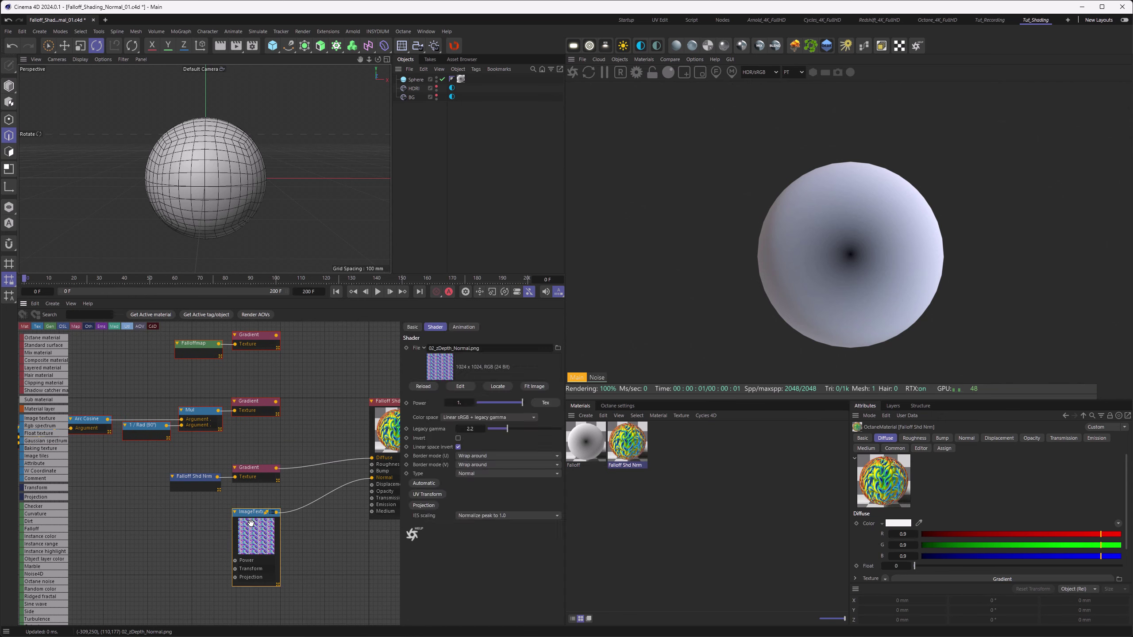
{"action": "left_click", "coordinate": [600, 430]}
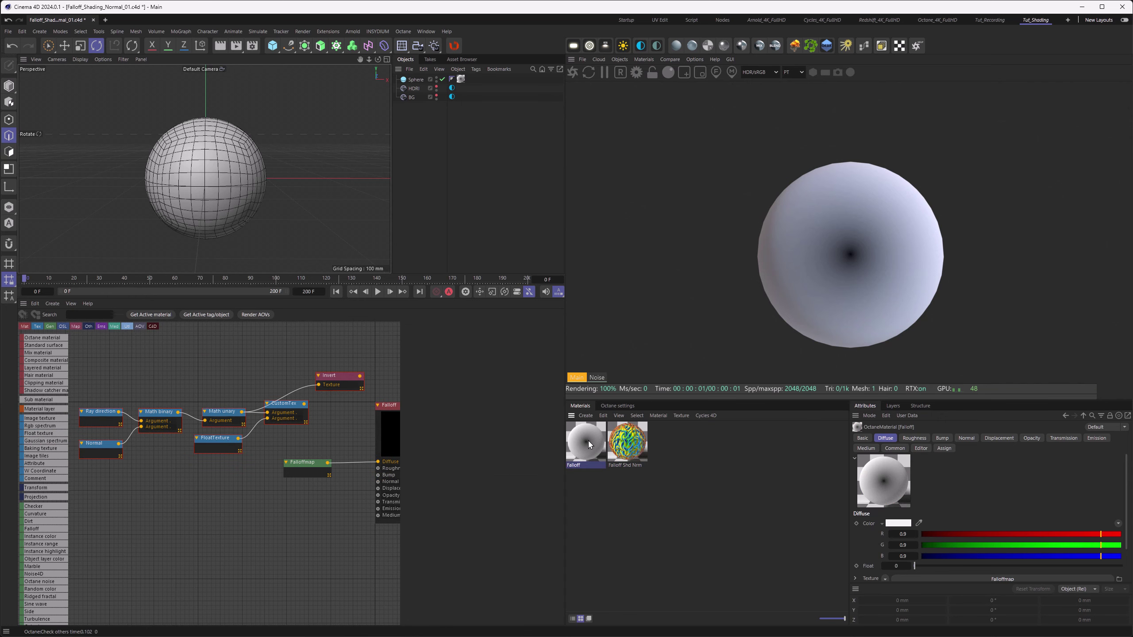
{"action": "key", "text": "ctrl+v"}
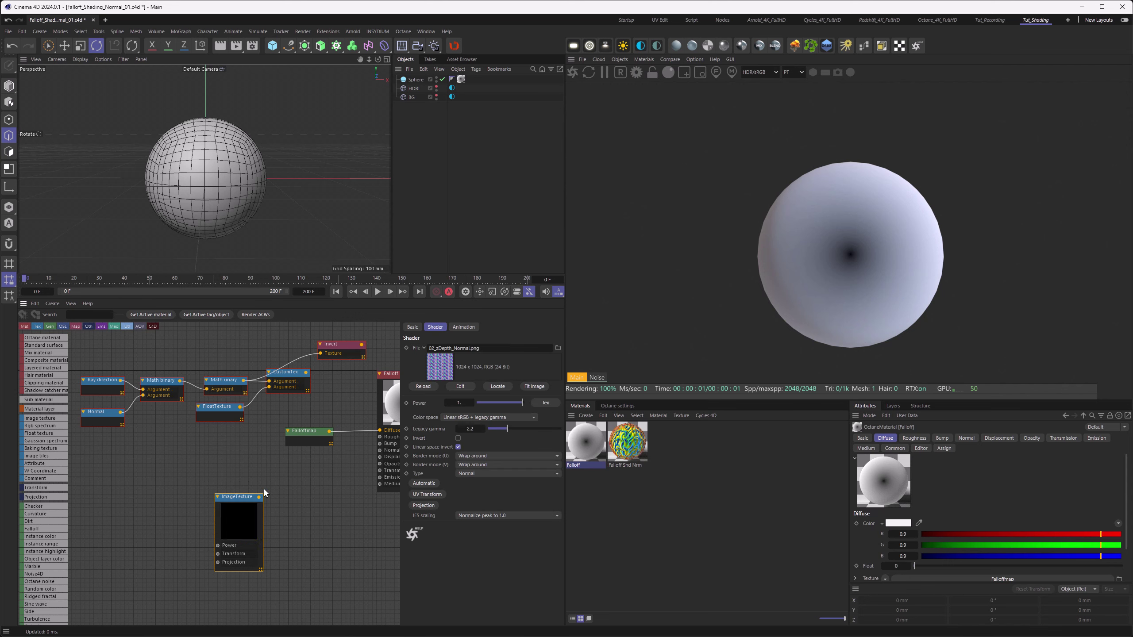
{"action": "left_click_drag", "start_coordinate": [259, 497], "coordinate": [379, 450]}
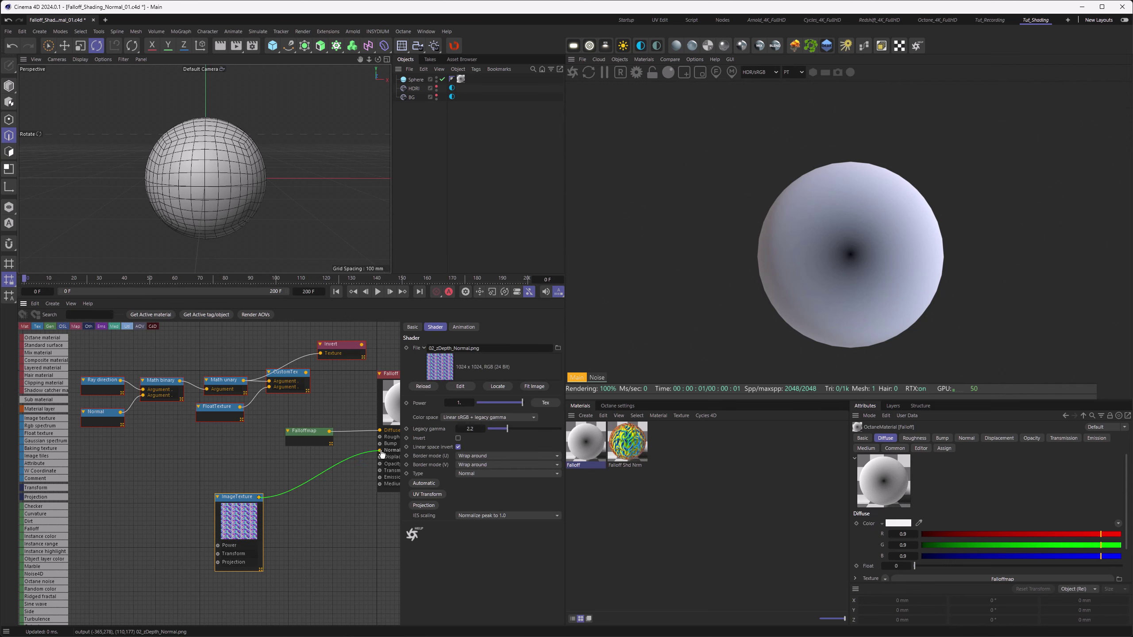
{"action": "left_click_drag", "start_coordinate": [236, 496], "coordinate": [302, 485]}
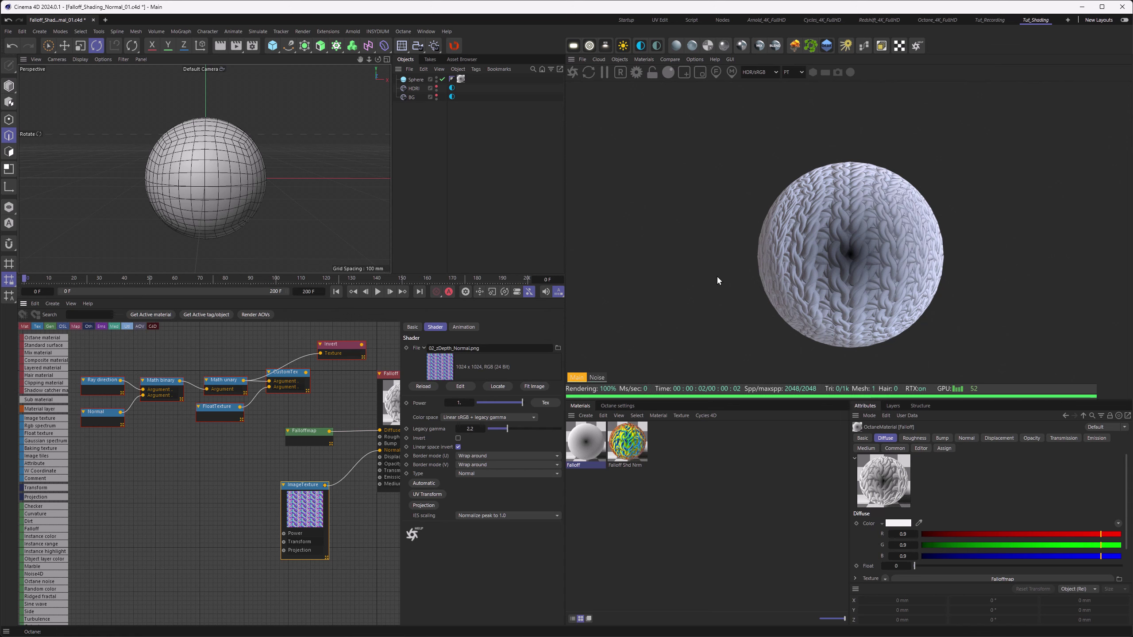
{"action": "middle_click_drag", "start_coordinate": [335, 404], "coordinate": [323, 407]}
{"action": "left_click_drag", "start_coordinate": [293, 375], "coordinate": [366, 432]}
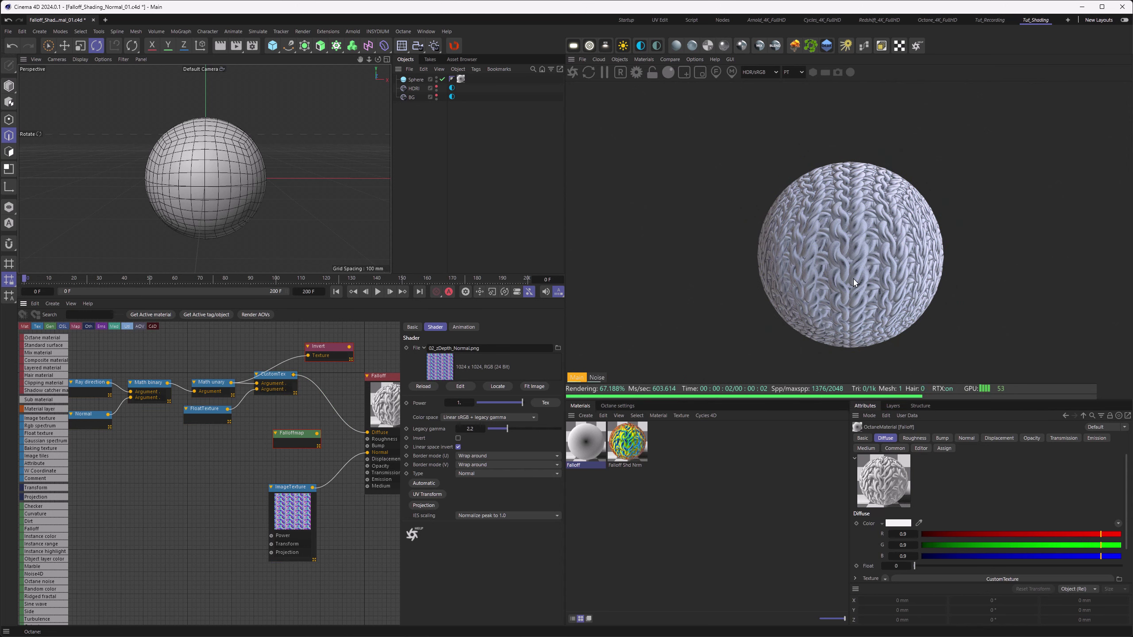
- Try the Normal node's type as Smooth for comparison, and set it back to Shading
{"action": "middle_click_drag", "start_coordinate": [224, 482], "coordinate": [264, 497]}
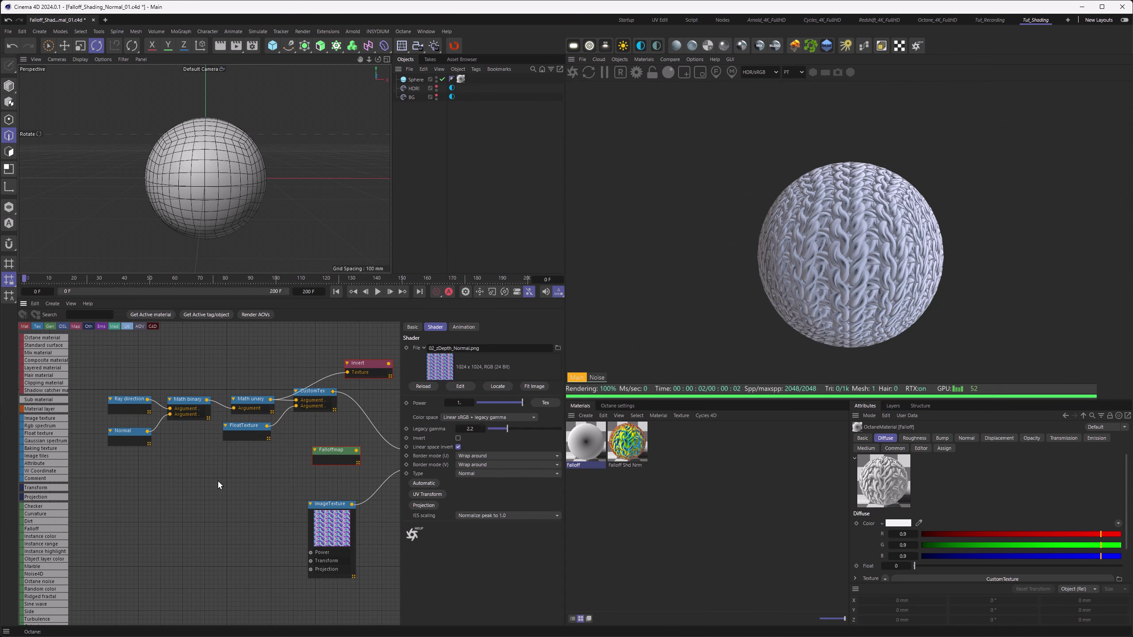
{"action": "left_click", "coordinate": [116, 438]}
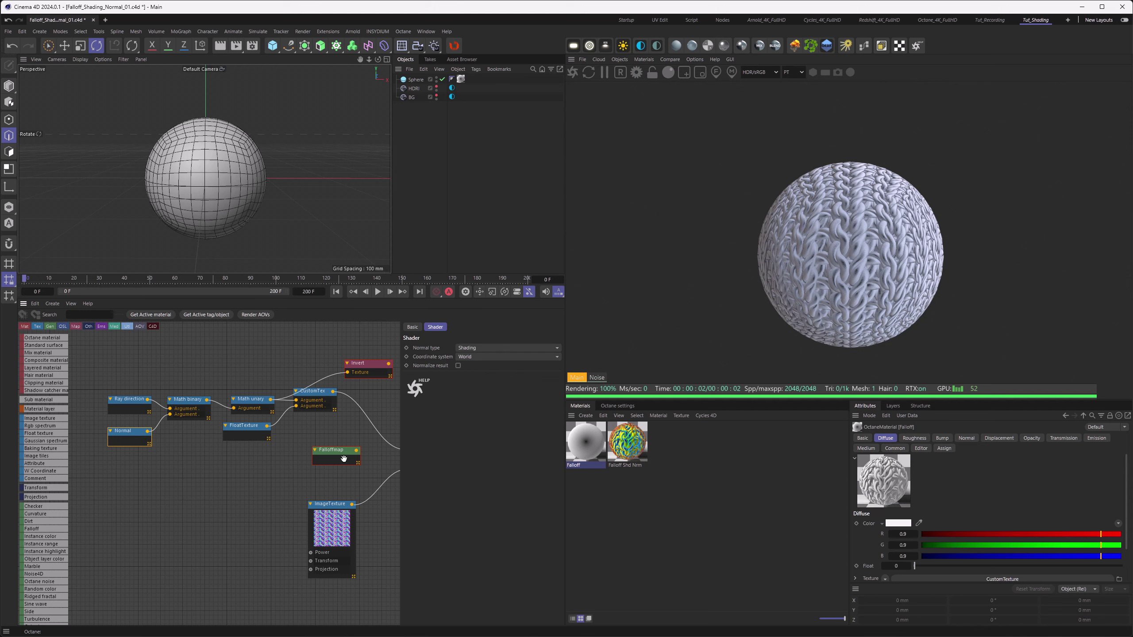
{"action": "left_click", "coordinate": [479, 350]}
{"action": "left_click", "coordinate": [476, 370]}
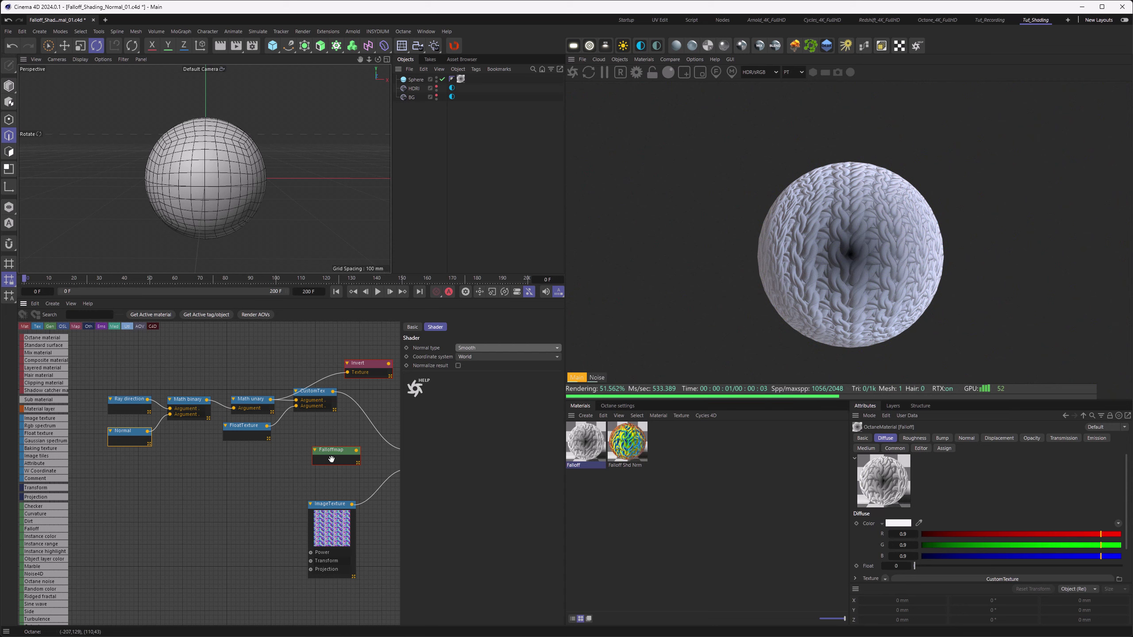
{"action": "left_click", "coordinate": [480, 352]}
{"action": "left_click", "coordinate": [476, 377]}
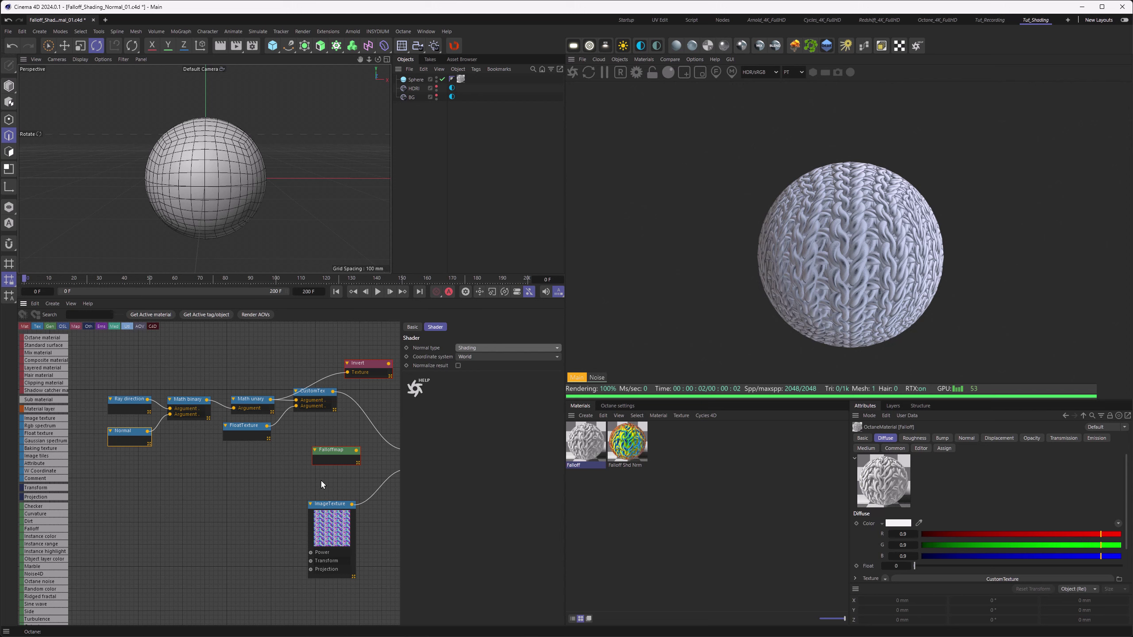
- Arrange the ray direction, normal, math and float nodes in a compact row, and remove the unused Invert node
{"action": "left_click_drag", "start_coordinate": [321, 455], "coordinate": [126, 430]}
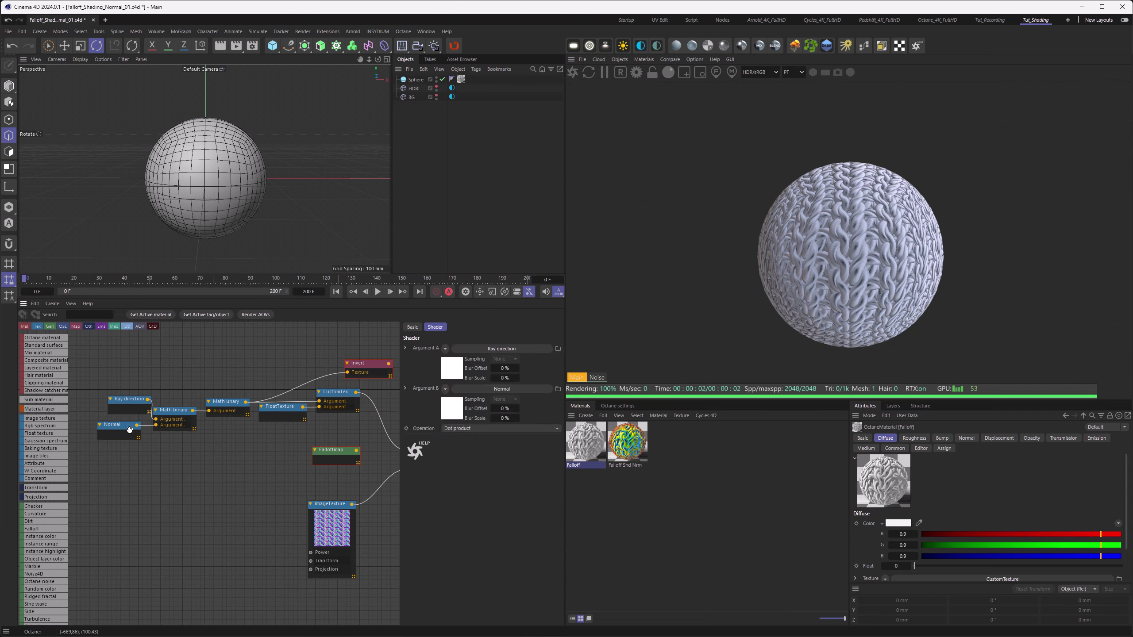
{"action": "left_click", "coordinate": [353, 391]}
{"action": "middle_click_drag", "start_coordinate": [191, 488], "coordinate": [256, 483]}
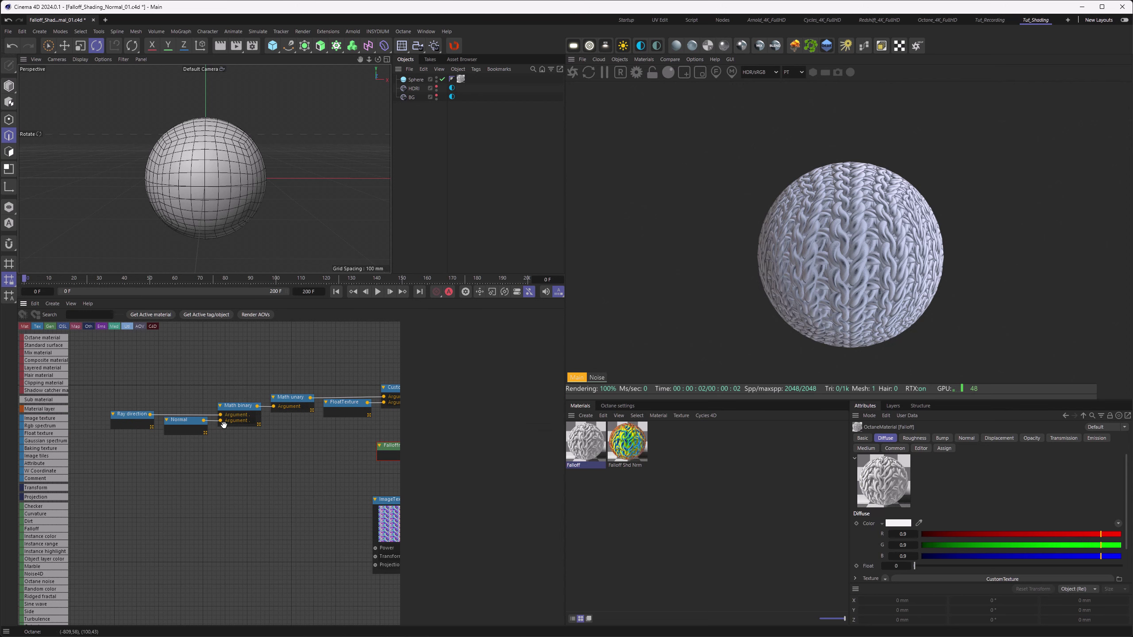
- Rename the math and float nodes in the chain Dot Product, Arc Cos, Rad 90° and Div
{"action": "left_click", "coordinate": [236, 405]}
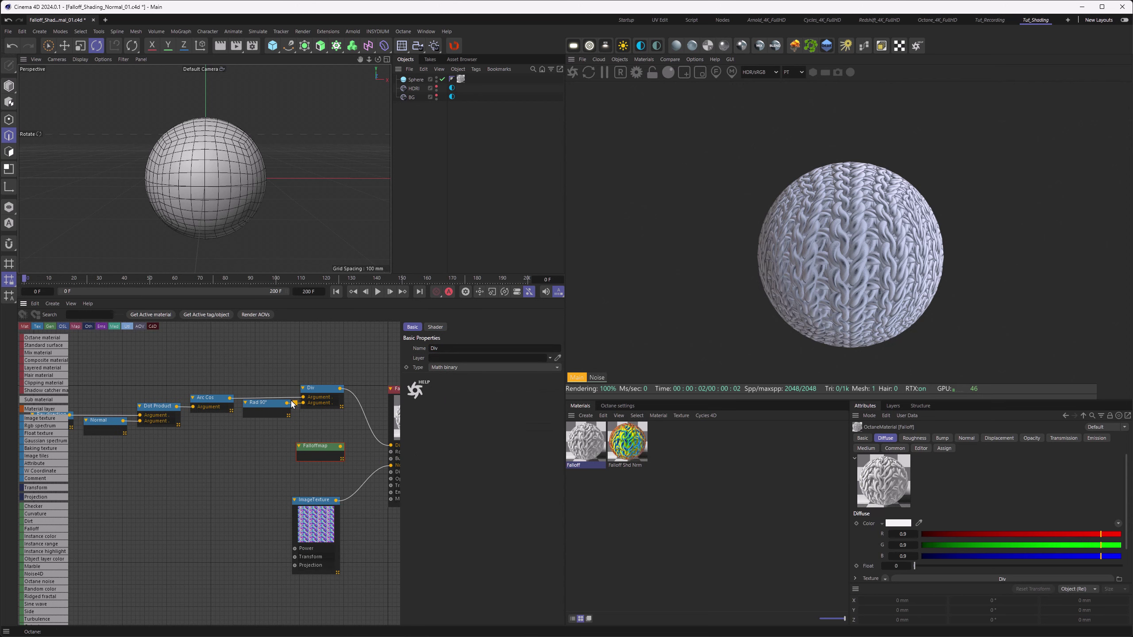
{"action": "middle_click_drag", "start_coordinate": [208, 462], "coordinate": [240, 460]}
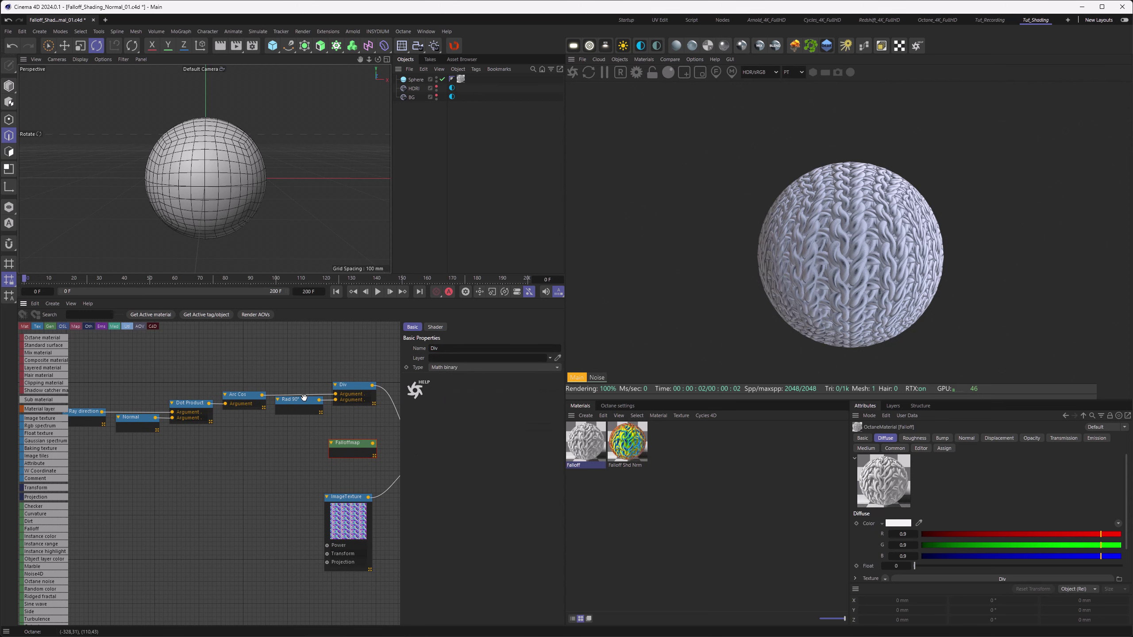